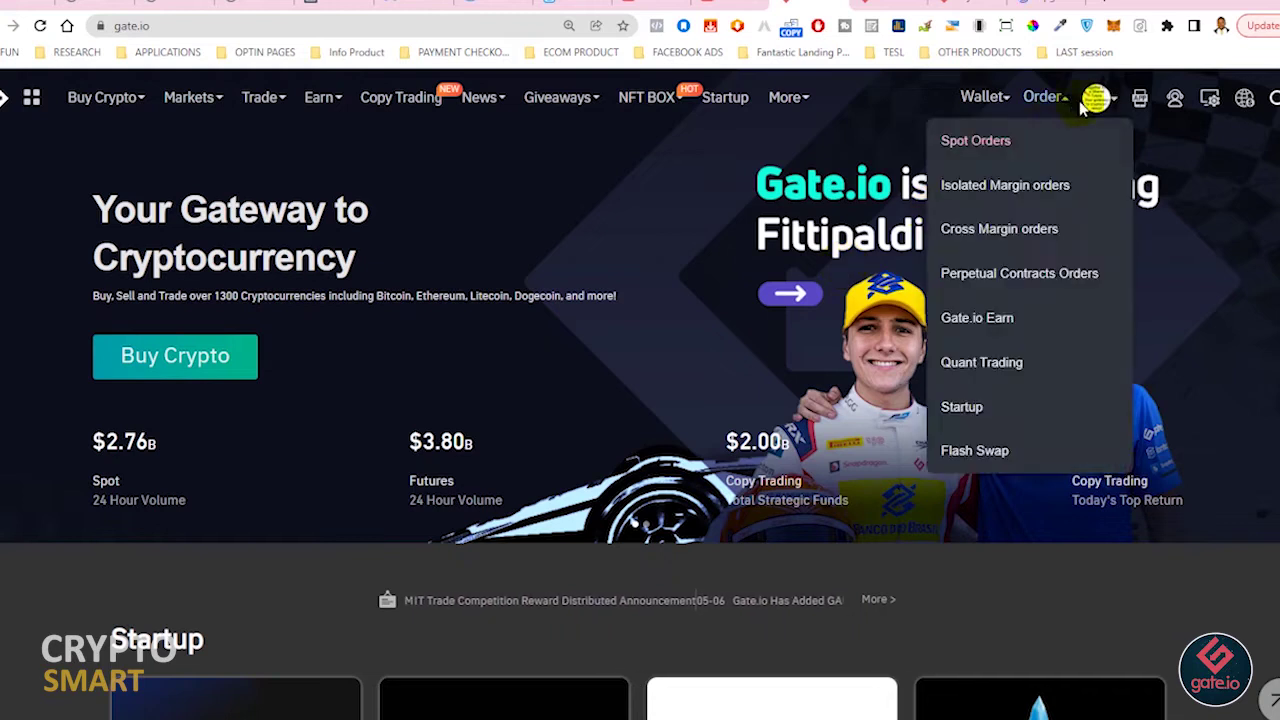
Open the account's API Management page from the avatar's account menu
{"action": "mouse_move", "coordinate": [1097, 100]}
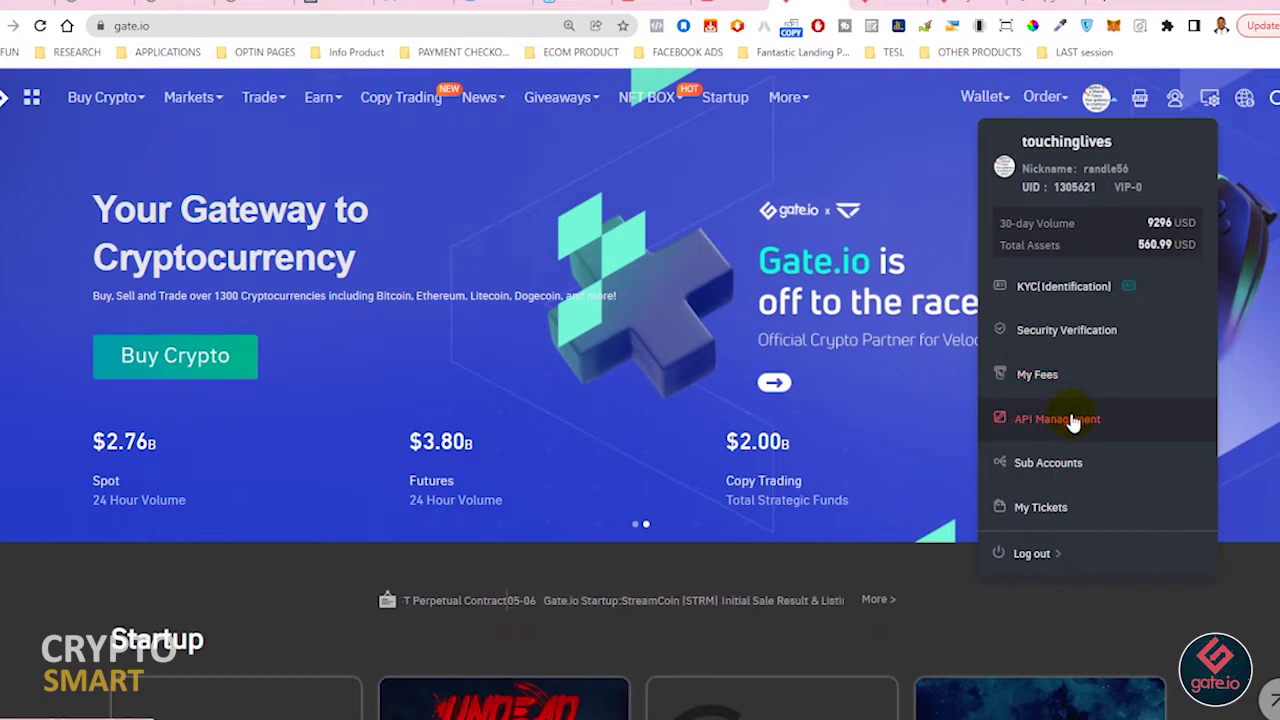
{"action": "left_click", "coordinate": [1072, 421]}
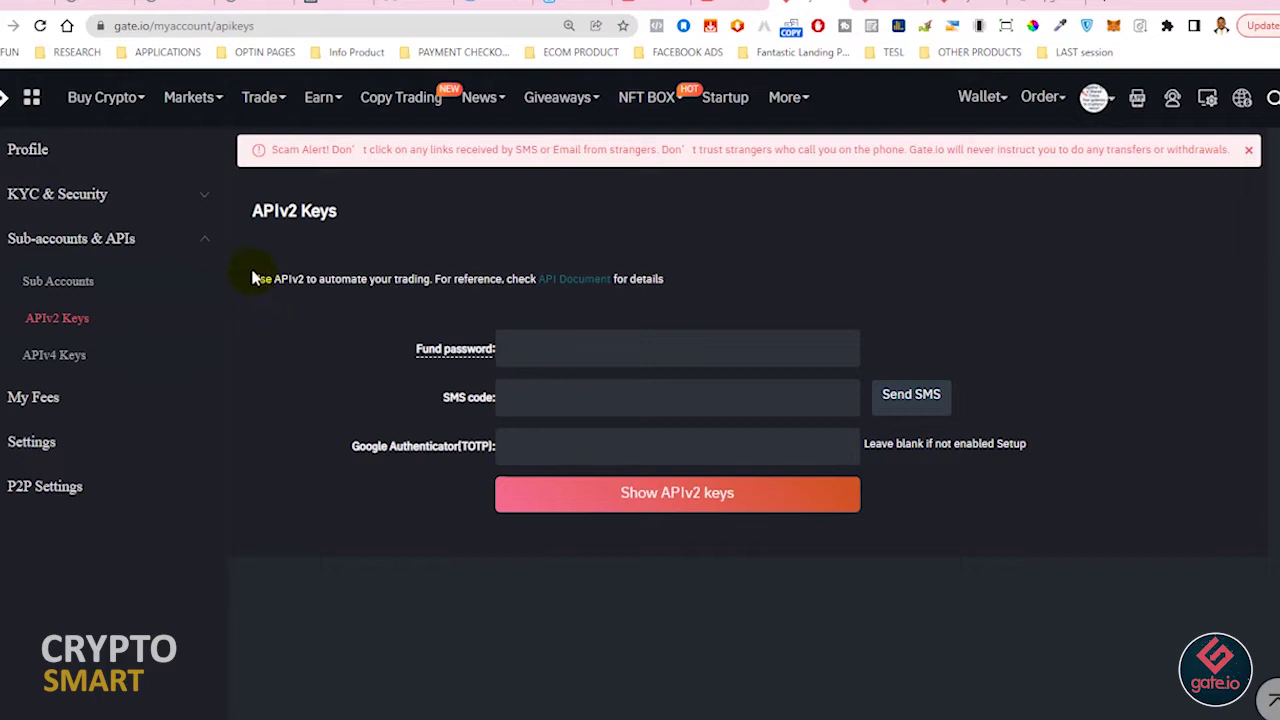
Leave the APIv2 Keys page for the APIv4 Keys list in the Sub-accounts & APIs sidebar
{"action": "left_click_drag", "start_coordinate": [254, 278], "coordinate": [630, 263]}
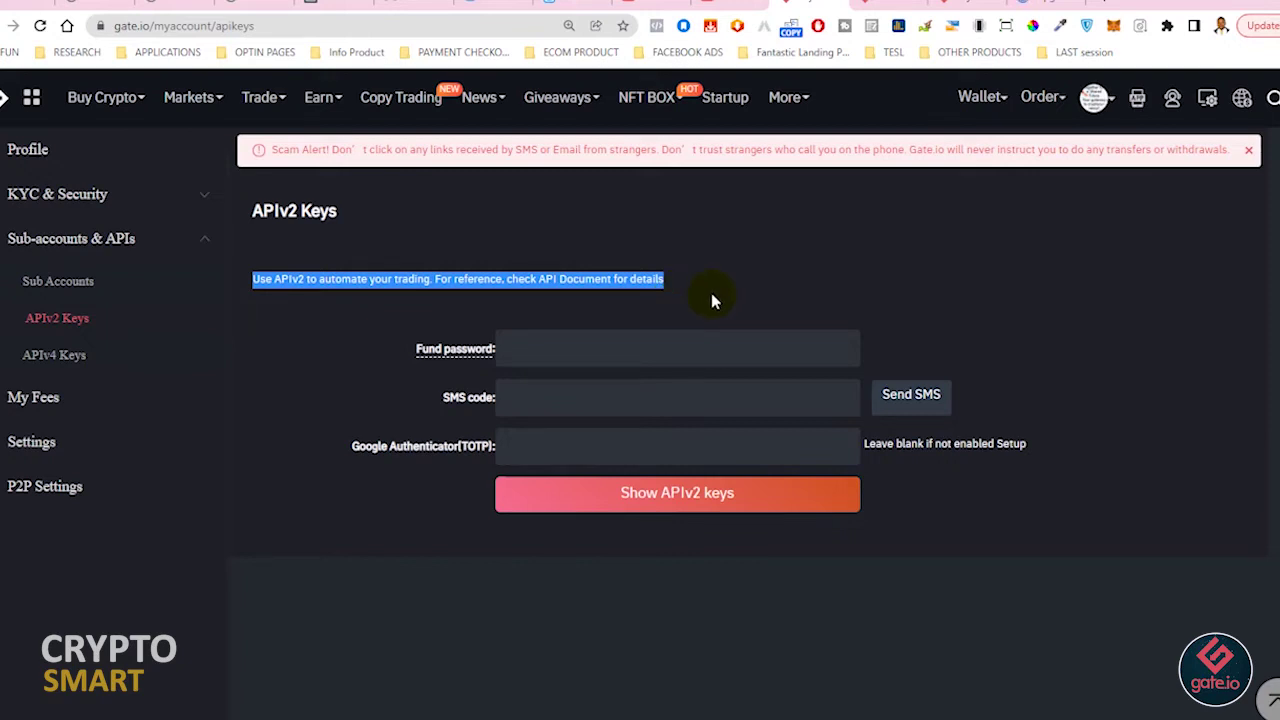
{"action": "left_click", "coordinate": [446, 313]}
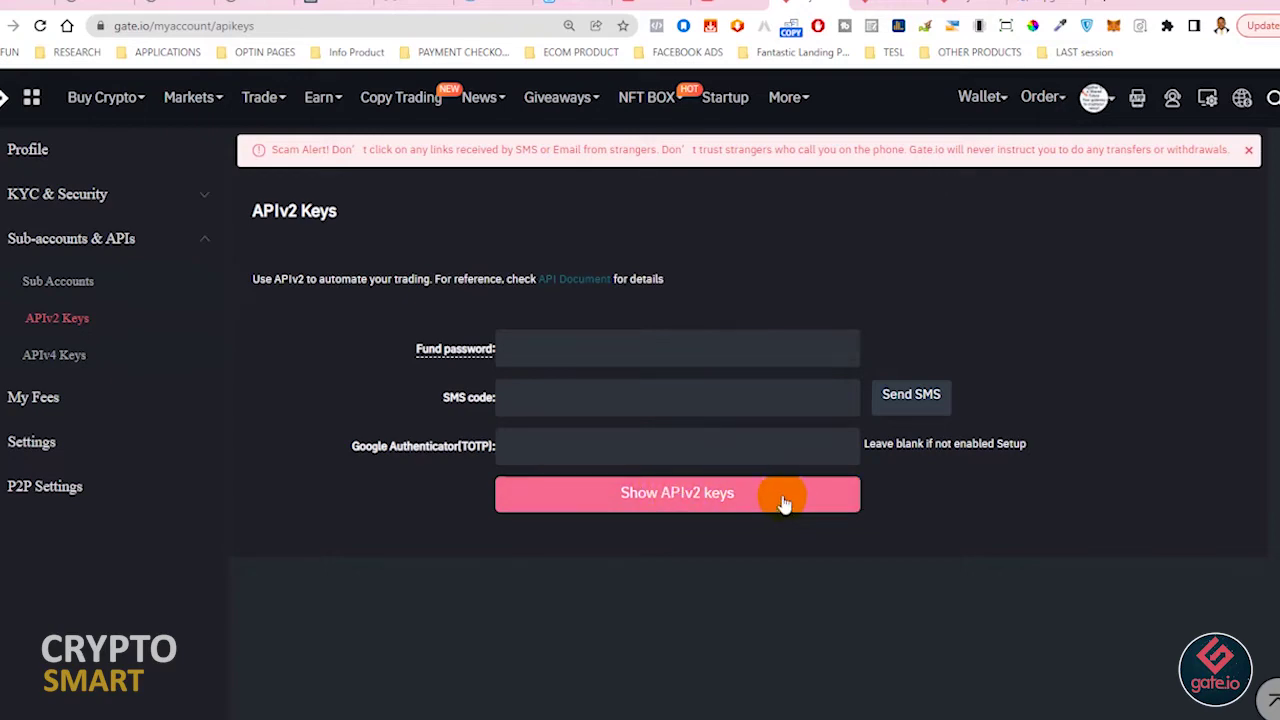
{"action": "scroll", "coordinate": [786, 500], "scroll_direction": "down", "scroll_amount": 3}
{"action": "scroll", "coordinate": [783, 502], "scroll_direction": "up", "scroll_amount": 3}
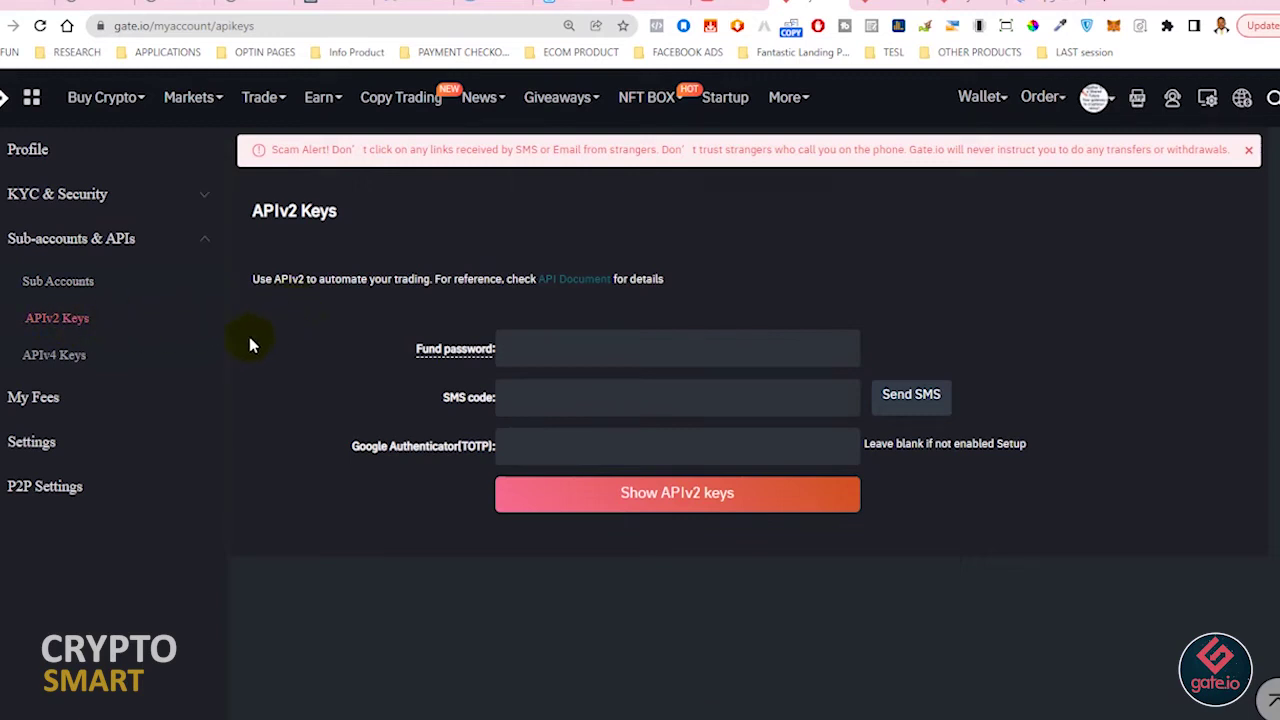
{"action": "left_click", "coordinate": [57, 364]}
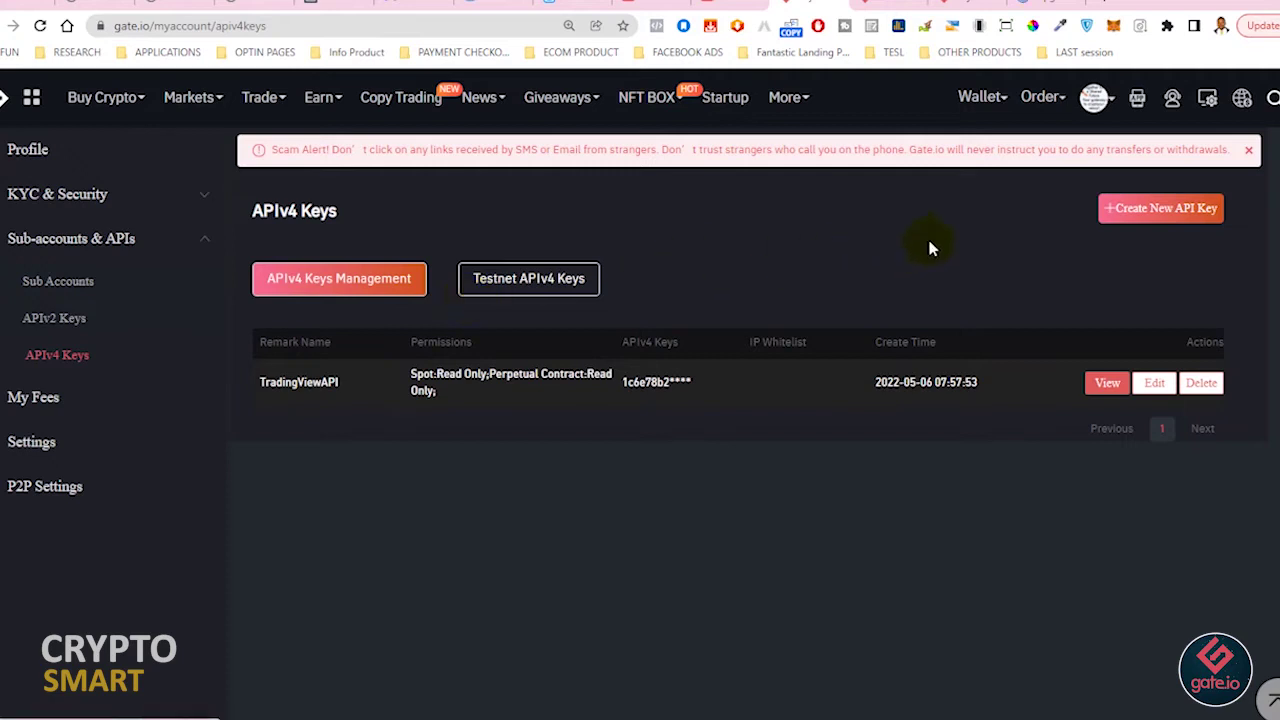
Start a new API key and enter the remark 'TRADINGview'
{"action": "left_click", "coordinate": [1155, 212]}
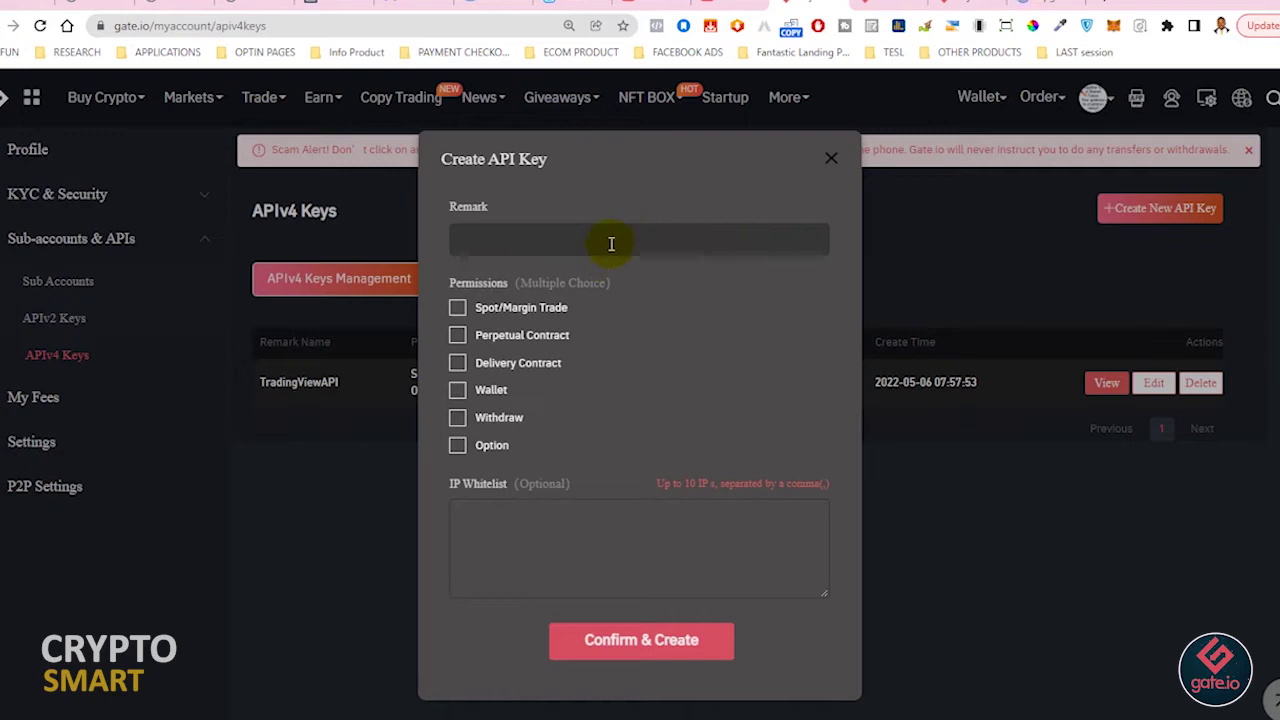
{"action": "left_click", "coordinate": [534, 235]}
{"action": "type", "text": "TRAD"}
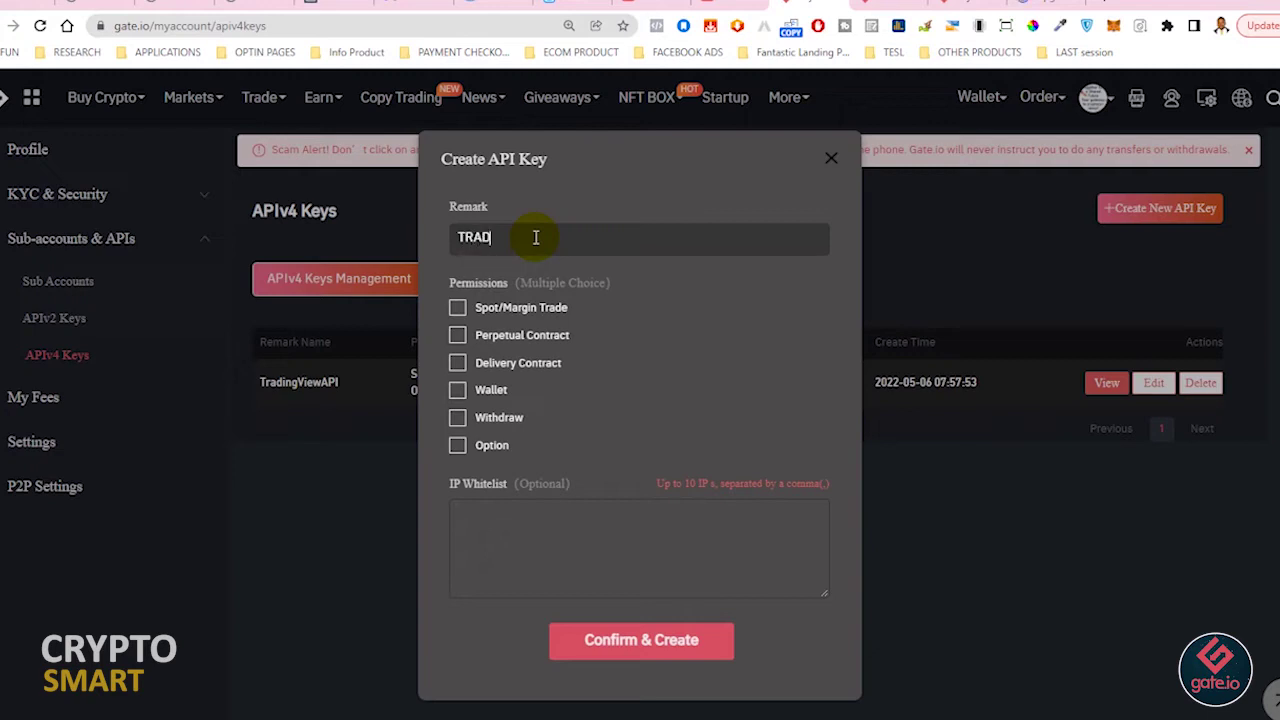
{"action": "type", "text": "INGview"}
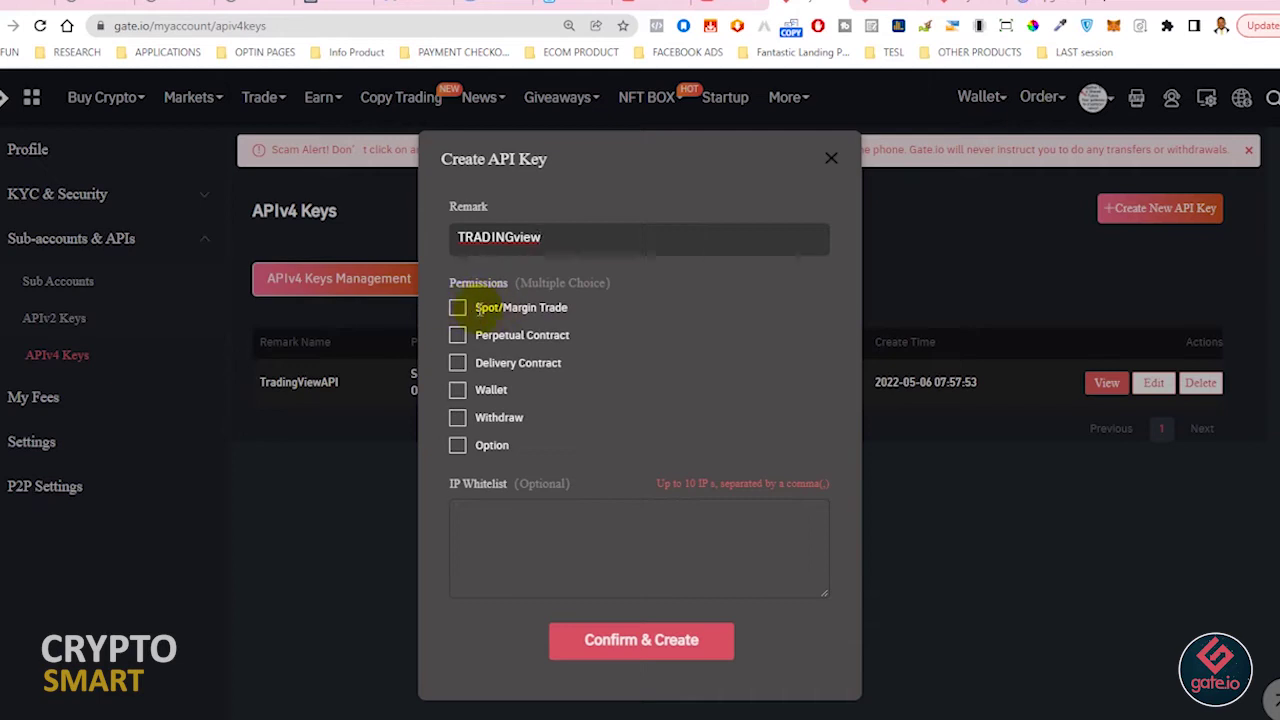
Grant read-only Spot/Margin Trade, Perpetual Contract and Delivery Contract permissions
{"action": "left_click", "coordinate": [460, 312]}
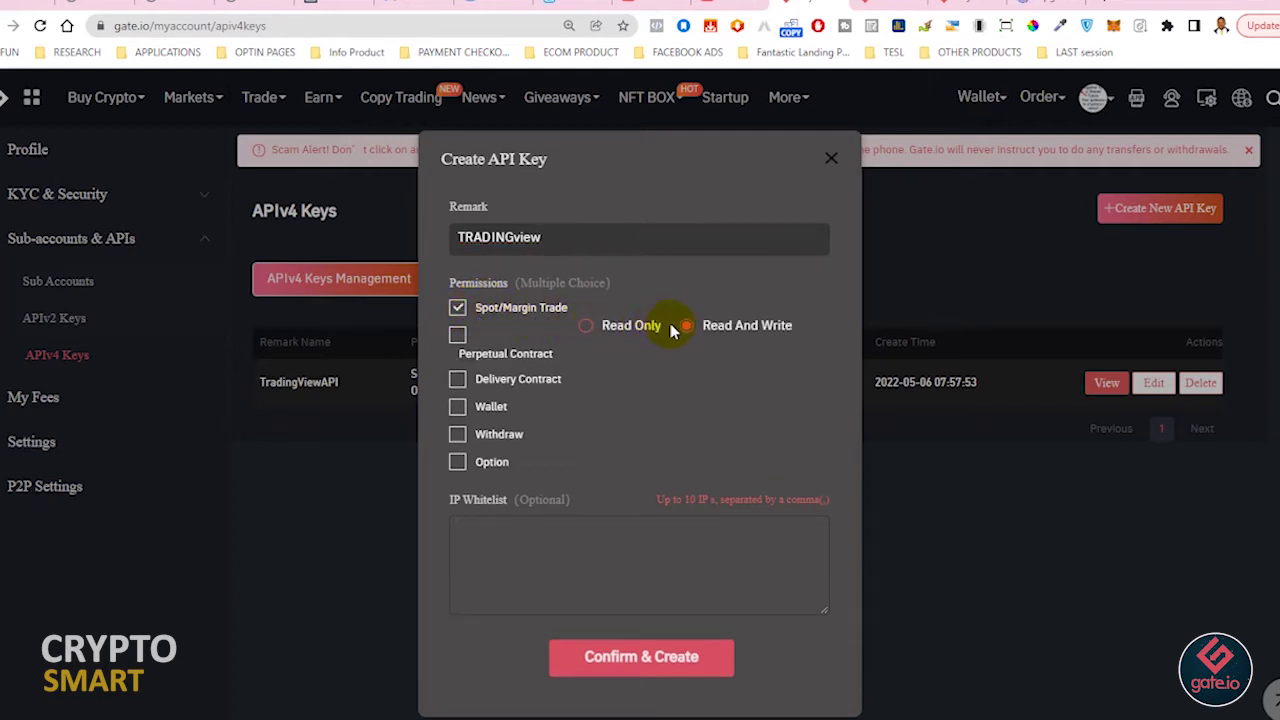
{"action": "left_click", "coordinate": [589, 330]}
{"action": "left_click", "coordinate": [461, 342]}
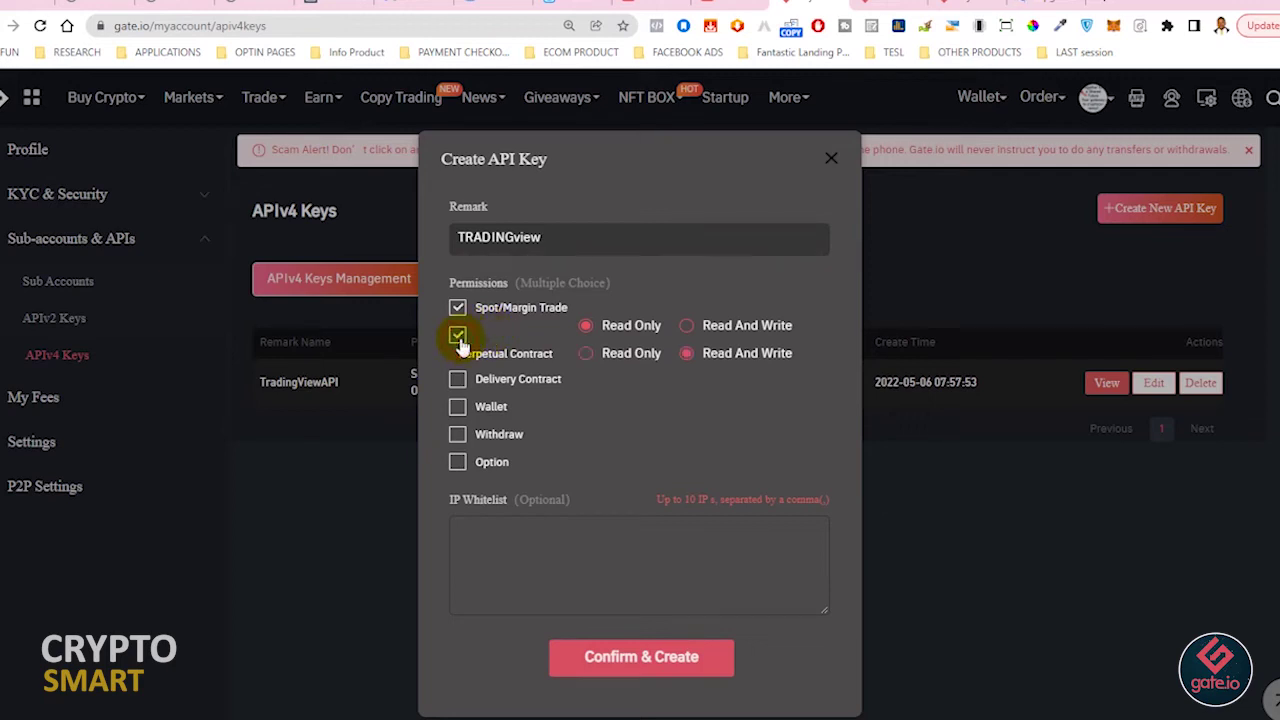
{"action": "left_click", "coordinate": [459, 381]}
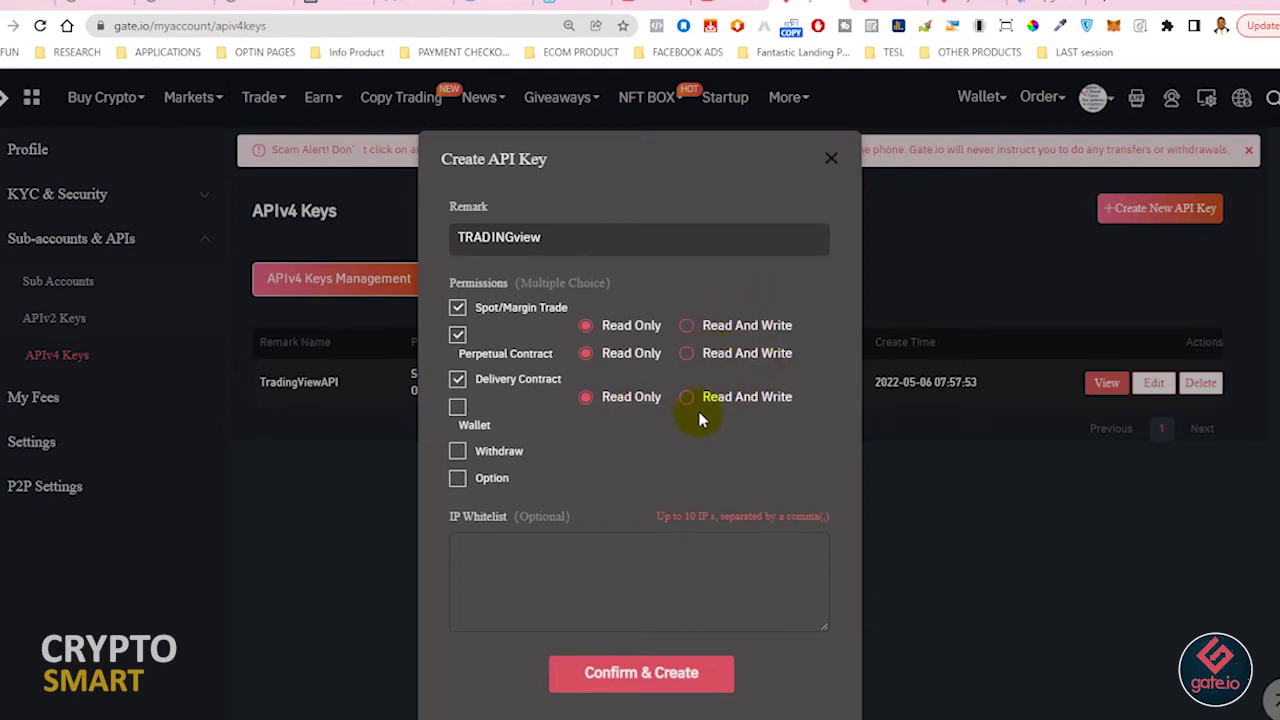
Leave the optional IP whitelist empty and submit the key with Confirm & Create
{"action": "left_click", "coordinate": [478, 544]}
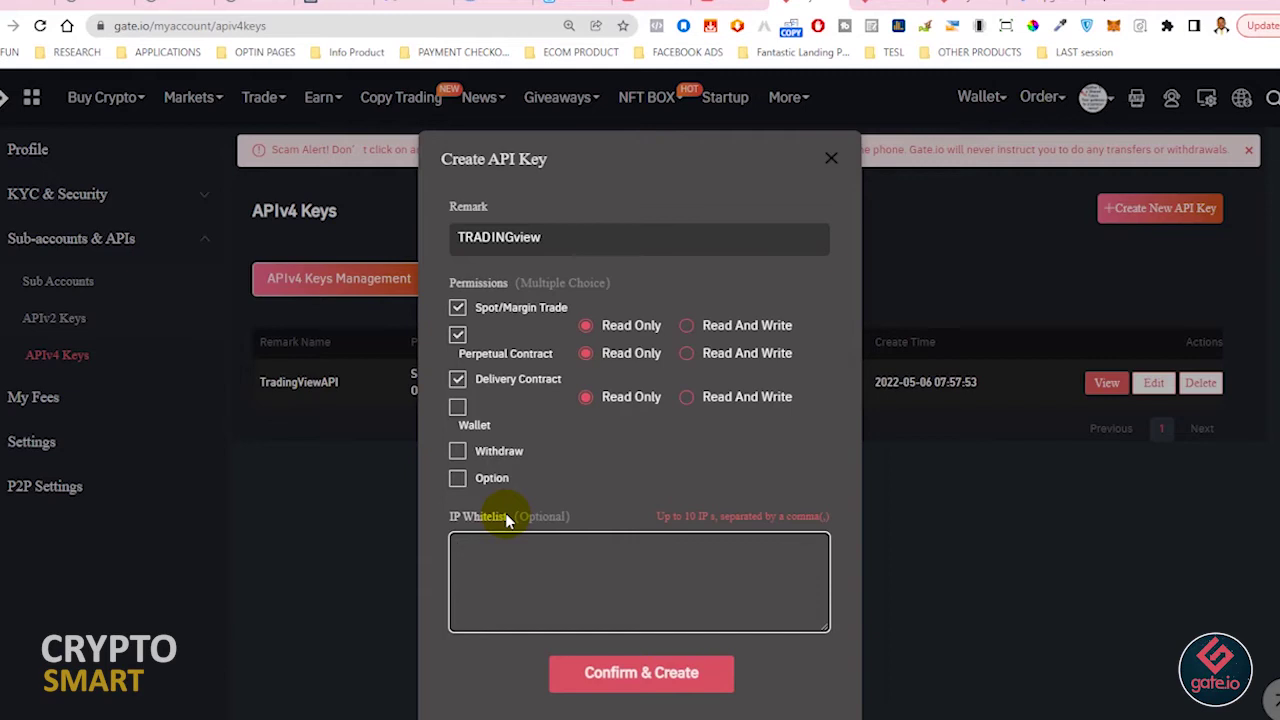
{"action": "left_click_drag", "start_coordinate": [506, 520], "coordinate": [578, 520]}
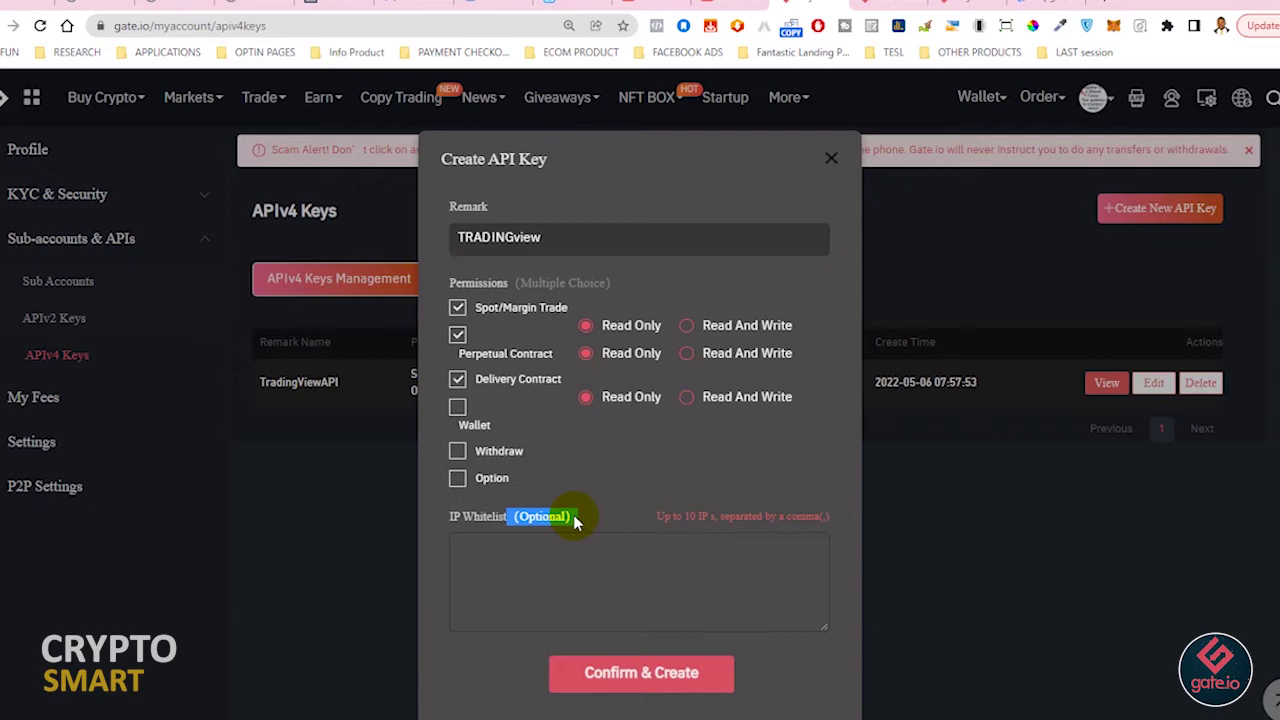
{"action": "left_click", "coordinate": [574, 519]}
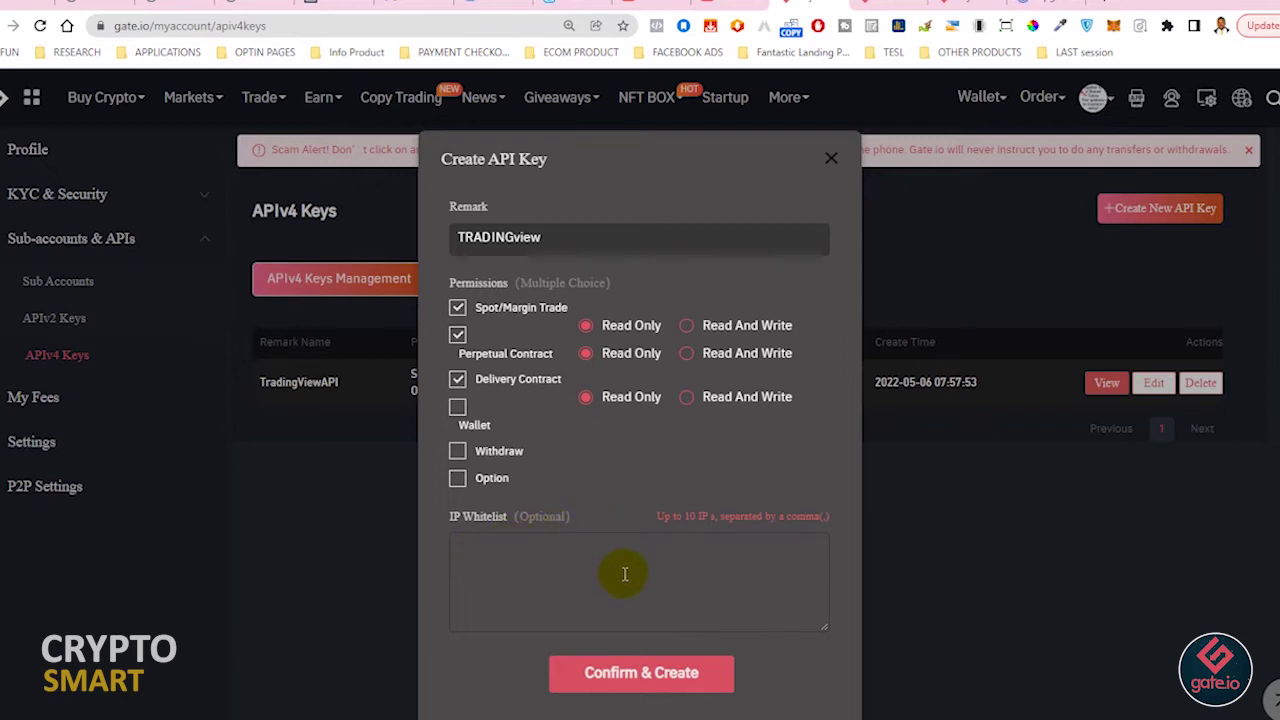
{"action": "left_click", "coordinate": [611, 675]}
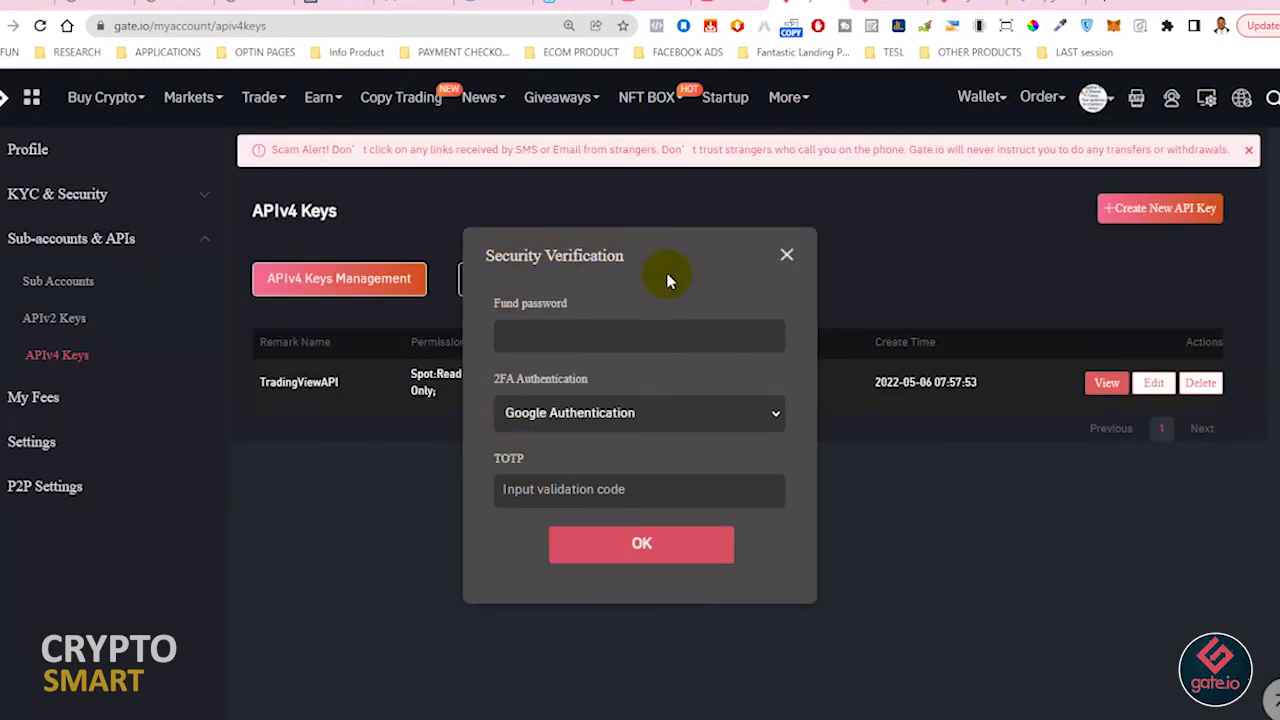
Paste the account's fund password into Security Verification
{"action": "left_click", "coordinate": [543, 340]}
{"action": "key", "text": "ctrl+v"}
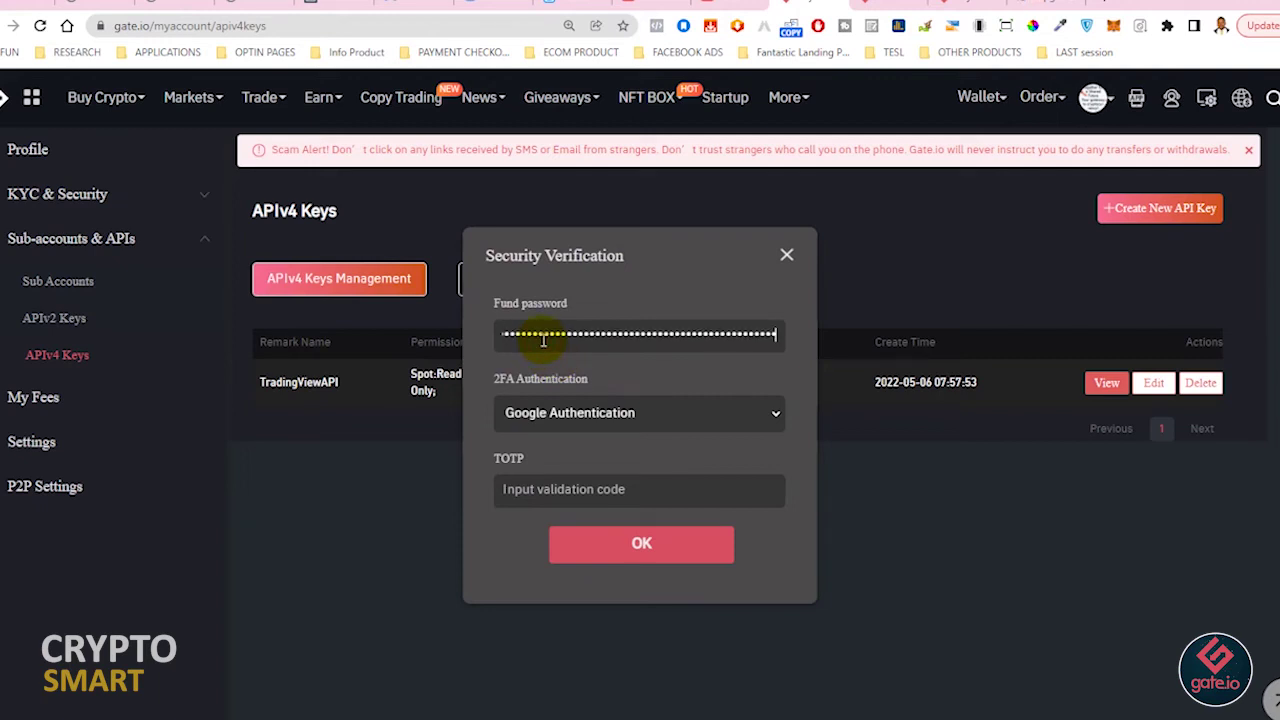
{"action": "key", "text": "ctrl+v"}
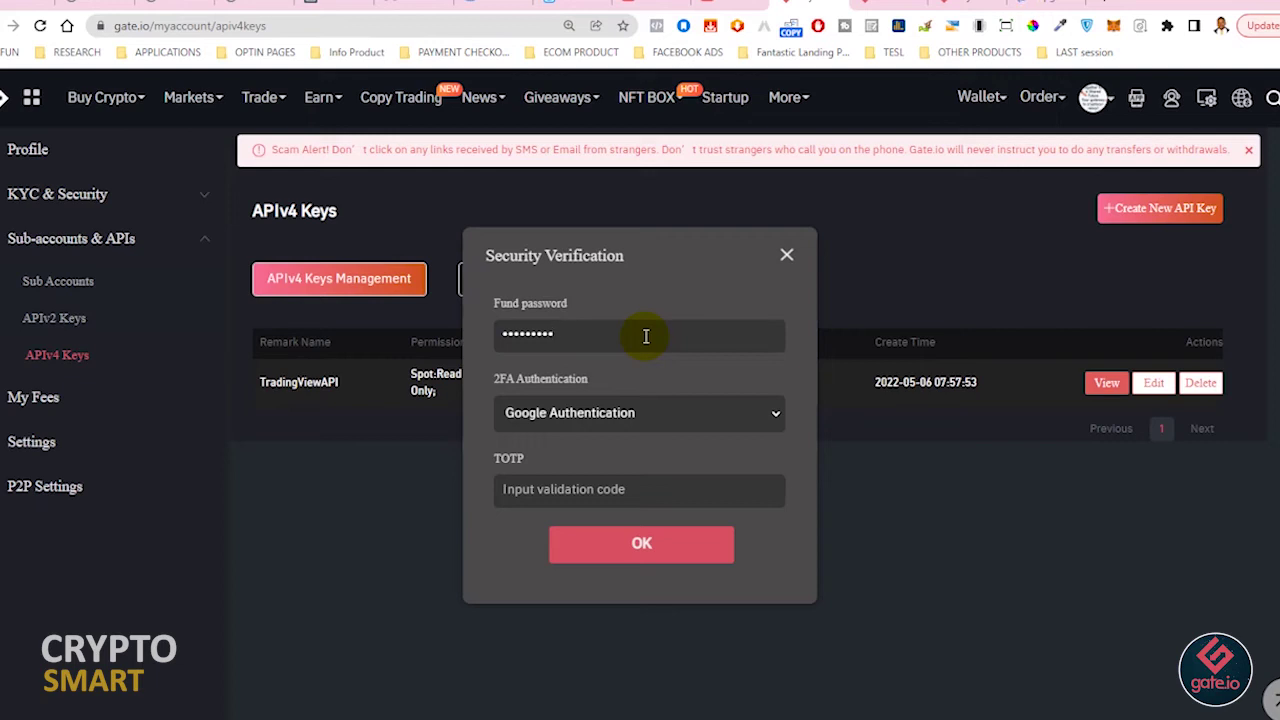
Keep Google Authentication as 2FA, paste the authenticator code and confirm
{"action": "left_click", "coordinate": [642, 414]}
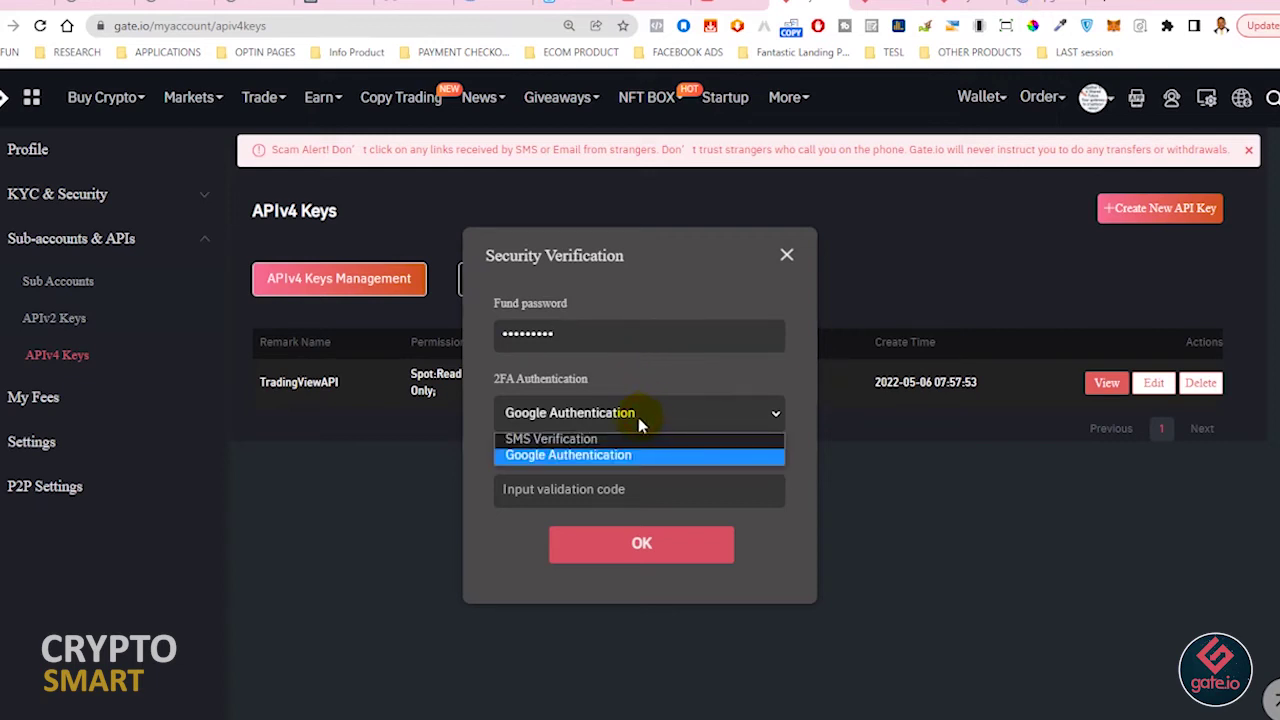
{"action": "left_click", "coordinate": [566, 455]}
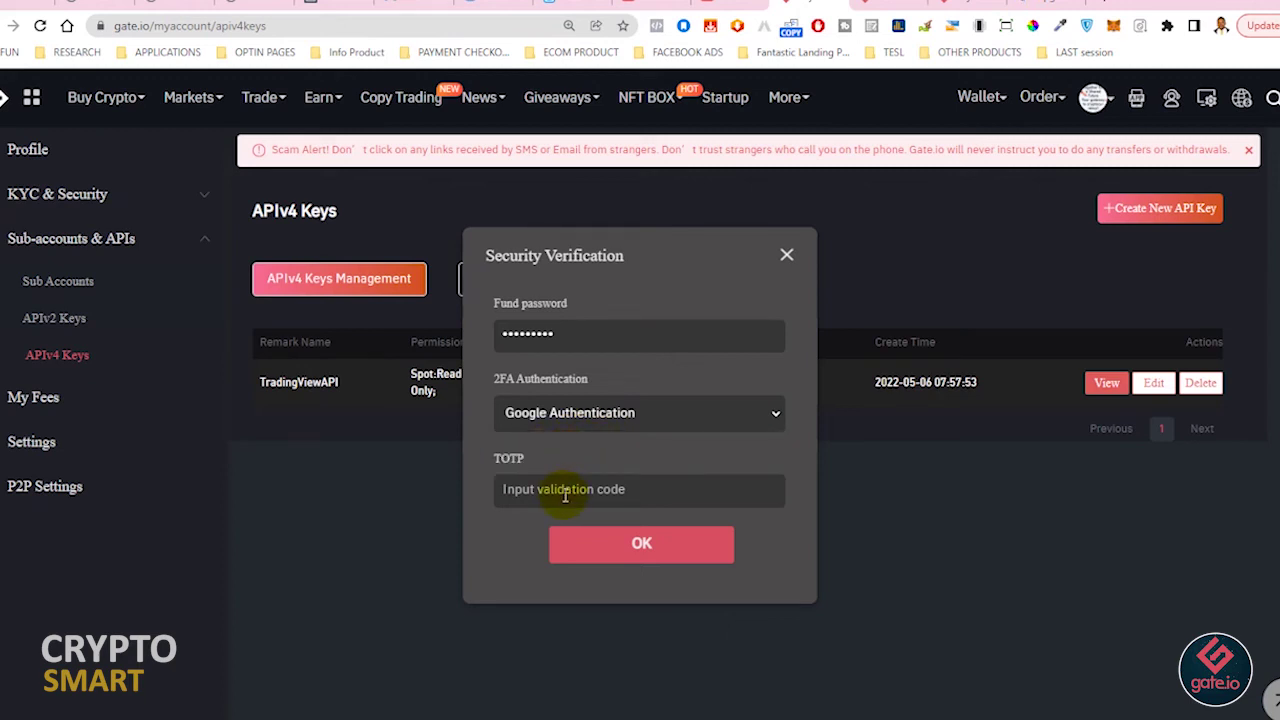
{"action": "left_click", "coordinate": [565, 495]}
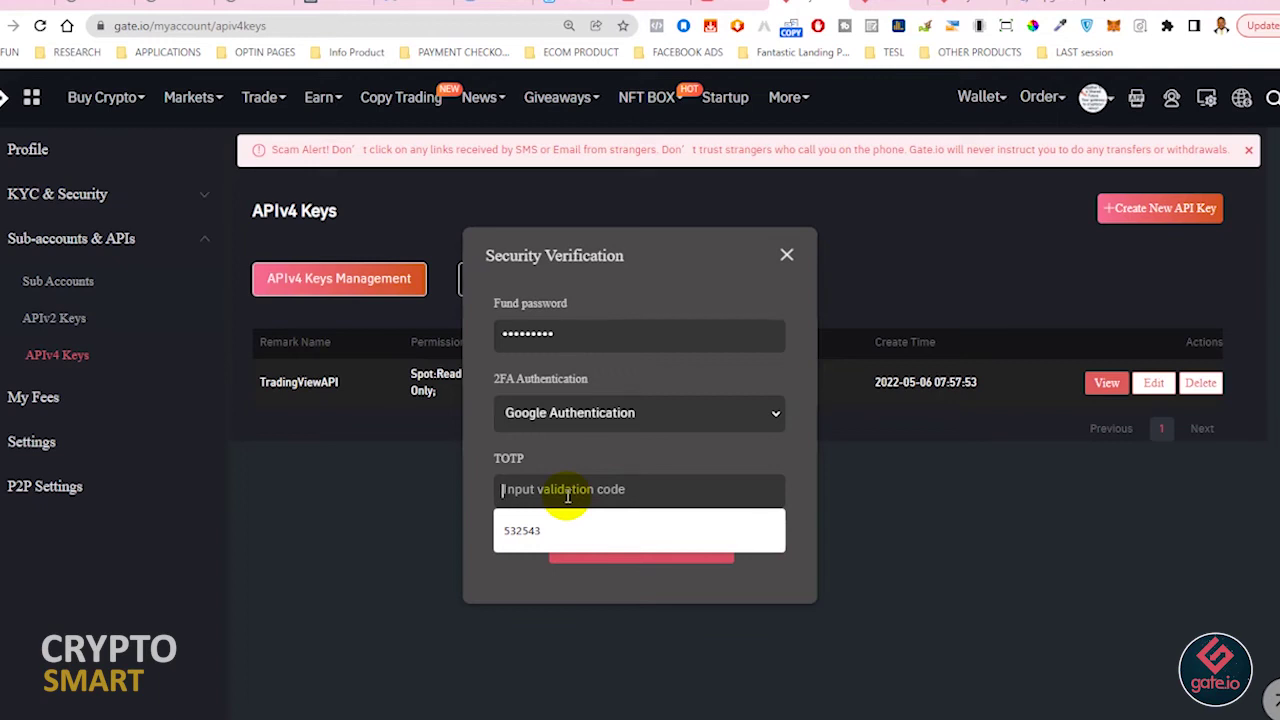
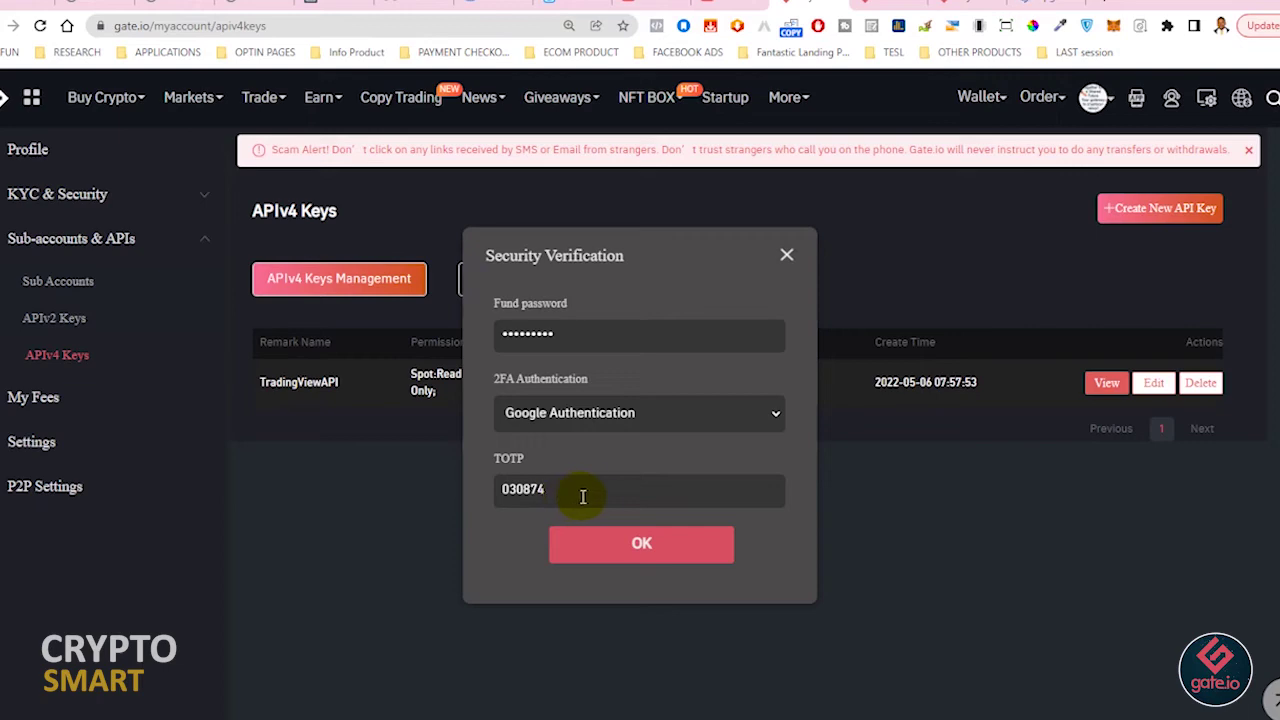
{"action": "left_click", "coordinate": [629, 547]}
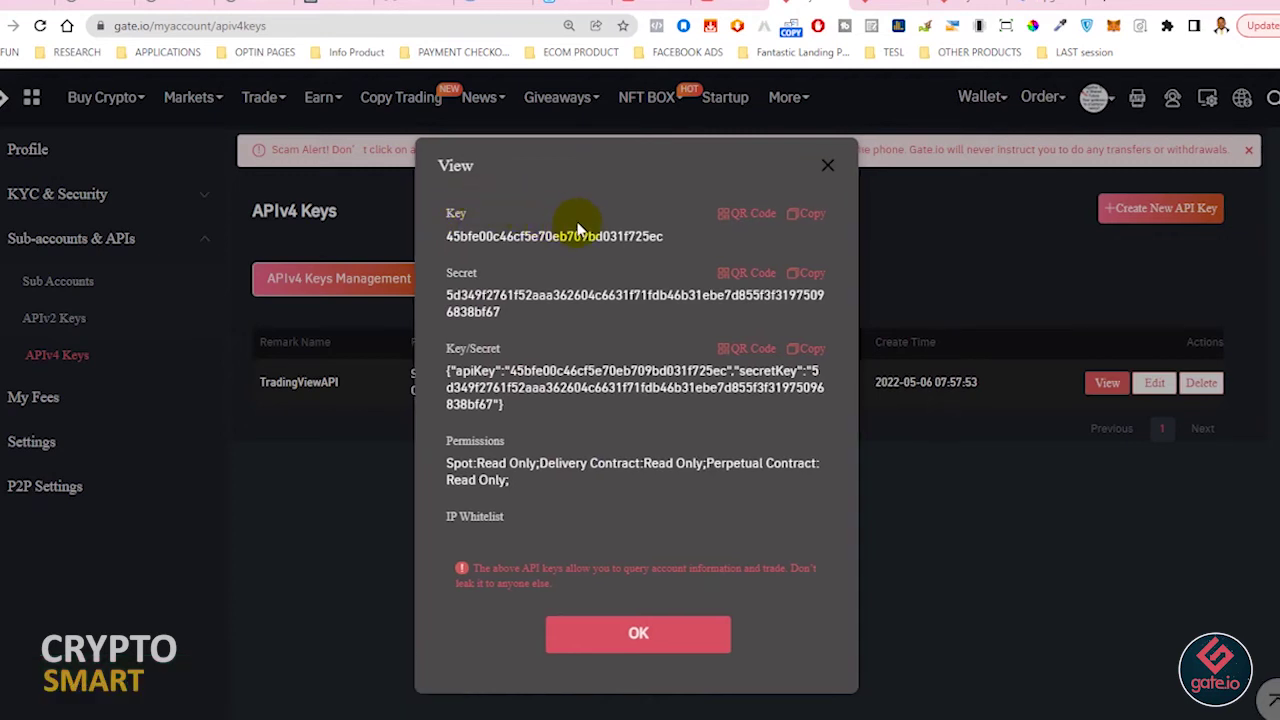
Show the new key's QR code, highlight the Key/Secret and Secret values, then close the dialog
{"action": "left_click", "coordinate": [735, 218]}
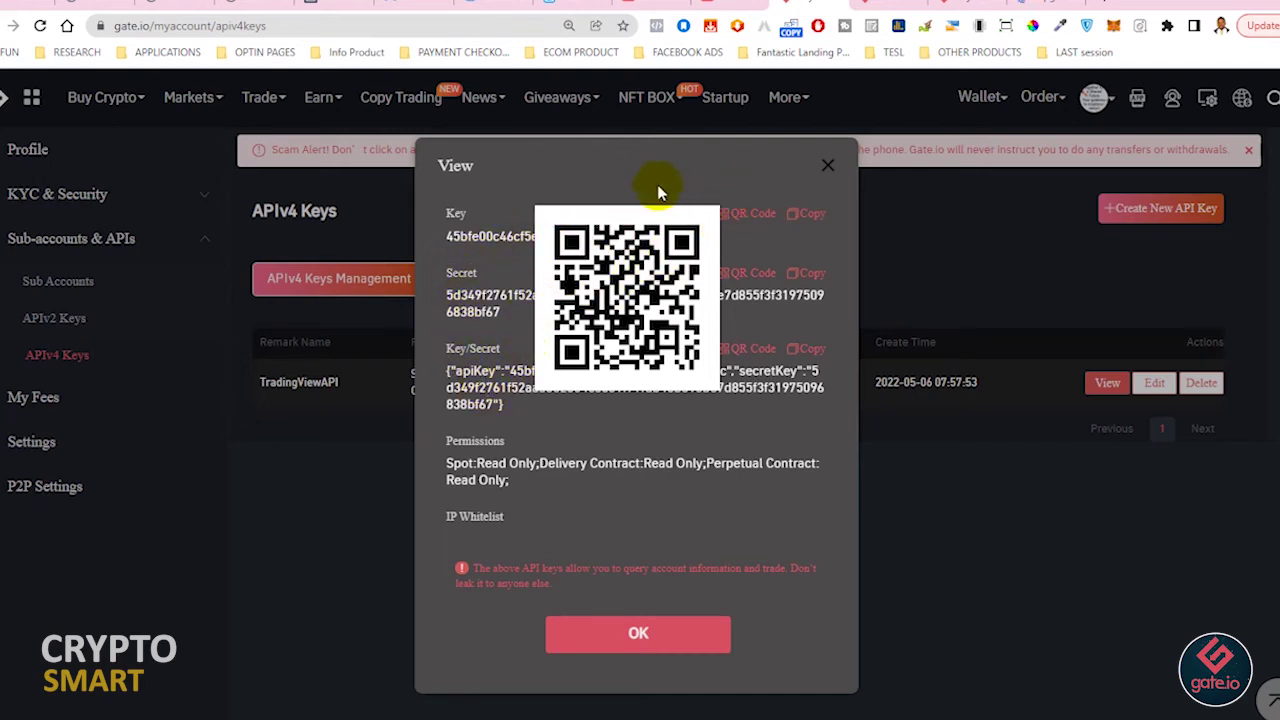
{"action": "left_click_drag", "start_coordinate": [503, 405], "coordinate": [447, 352]}
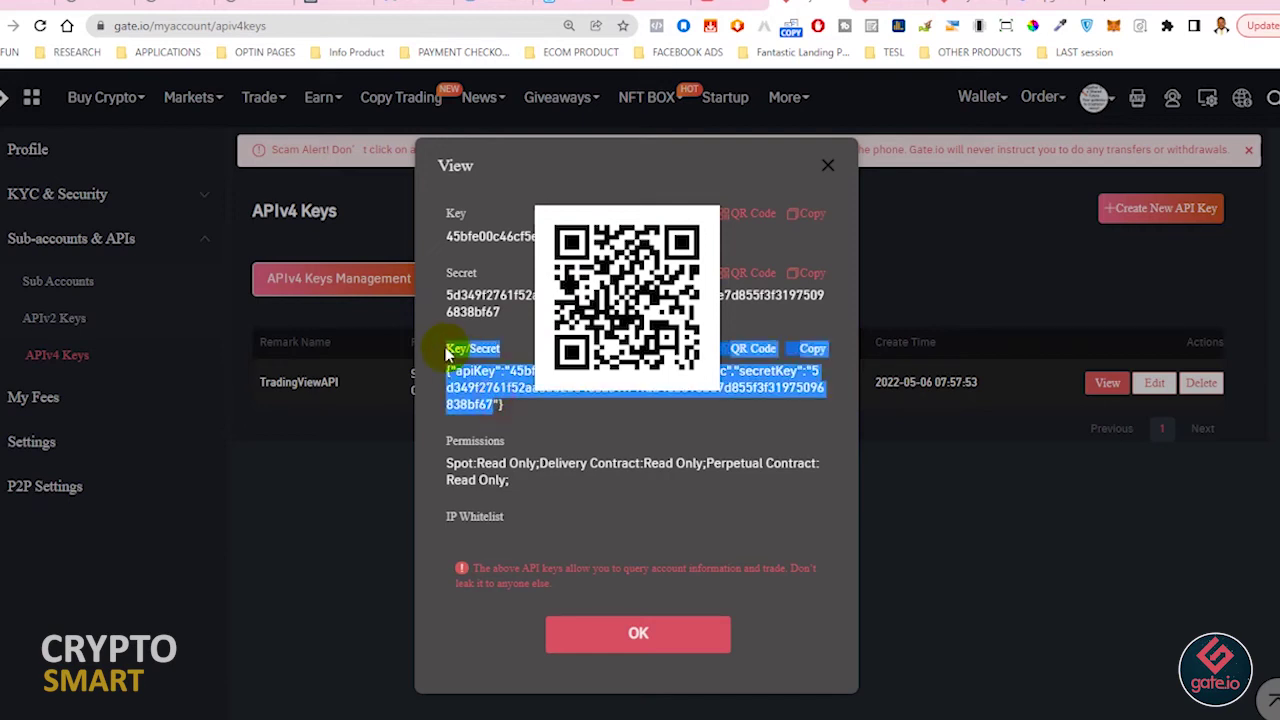
{"action": "left_click", "coordinate": [490, 312]}
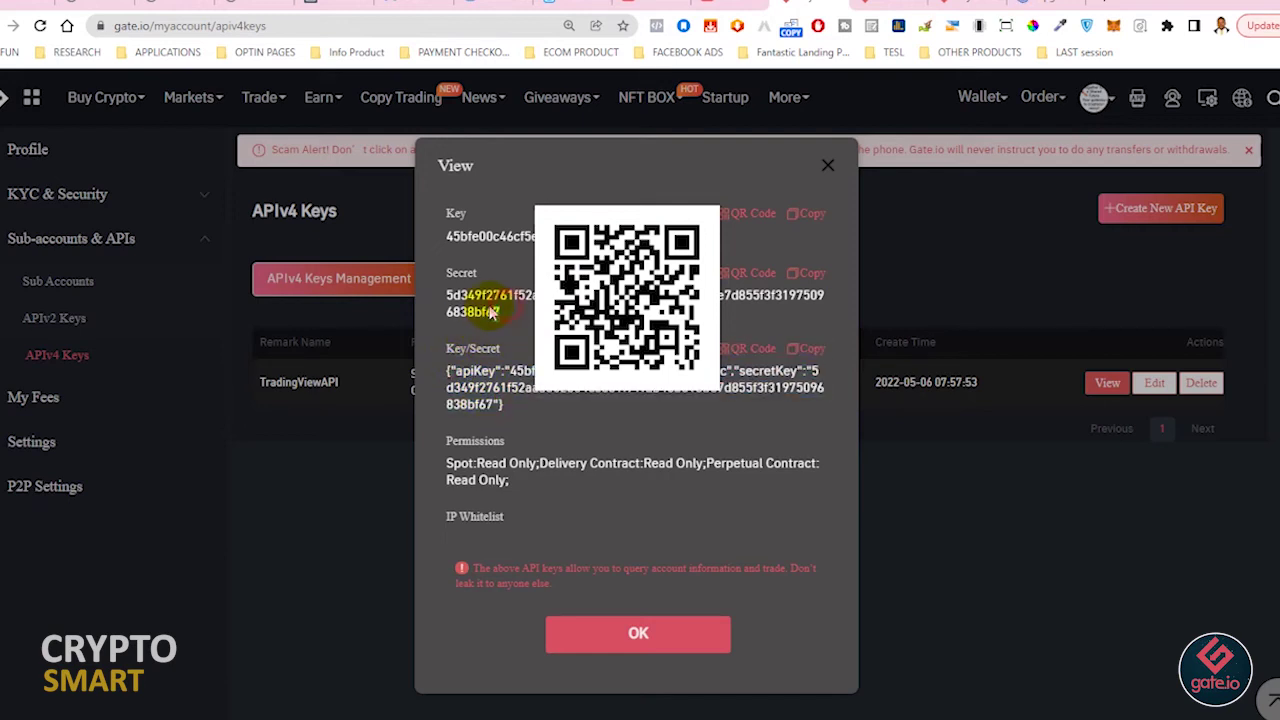
{"action": "left_click_drag", "start_coordinate": [490, 312], "coordinate": [448, 292]}
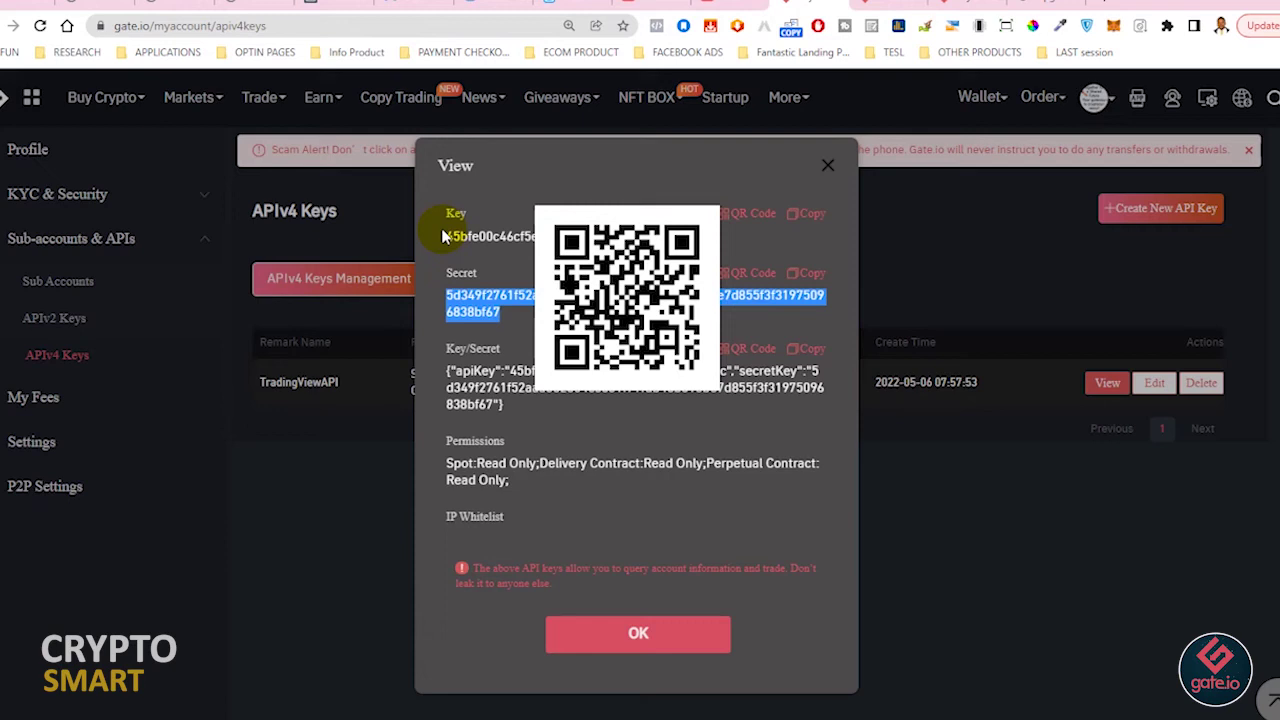
{"action": "left_click", "coordinate": [443, 235]}
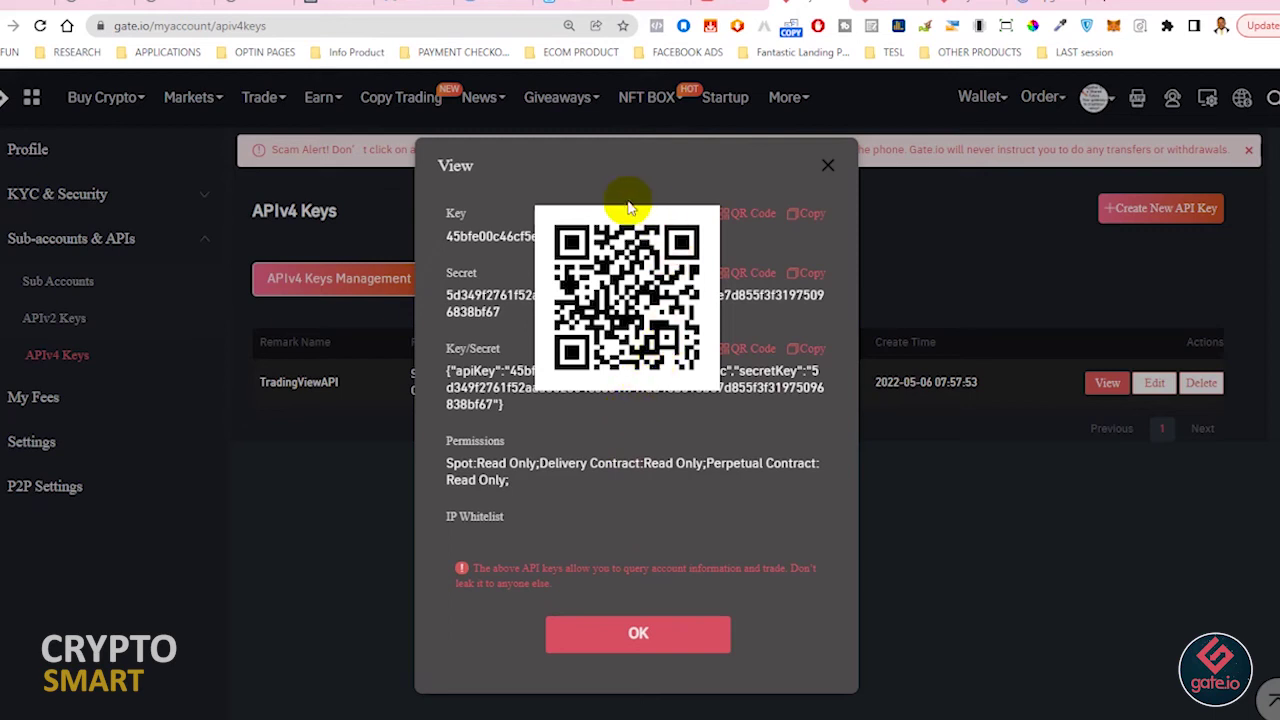
{"action": "left_click", "coordinate": [642, 632]}
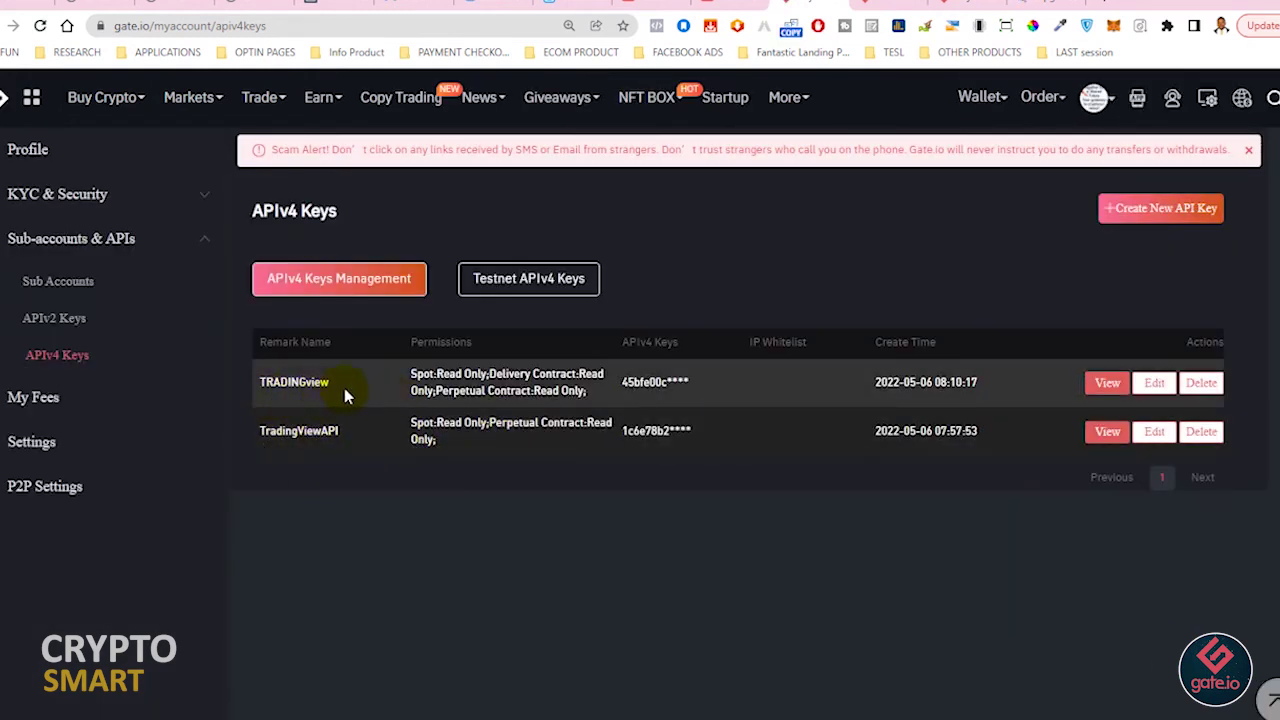
Delete the TRADINGview API key from the APIv4 Keys list
{"action": "left_click", "coordinate": [1109, 385]}
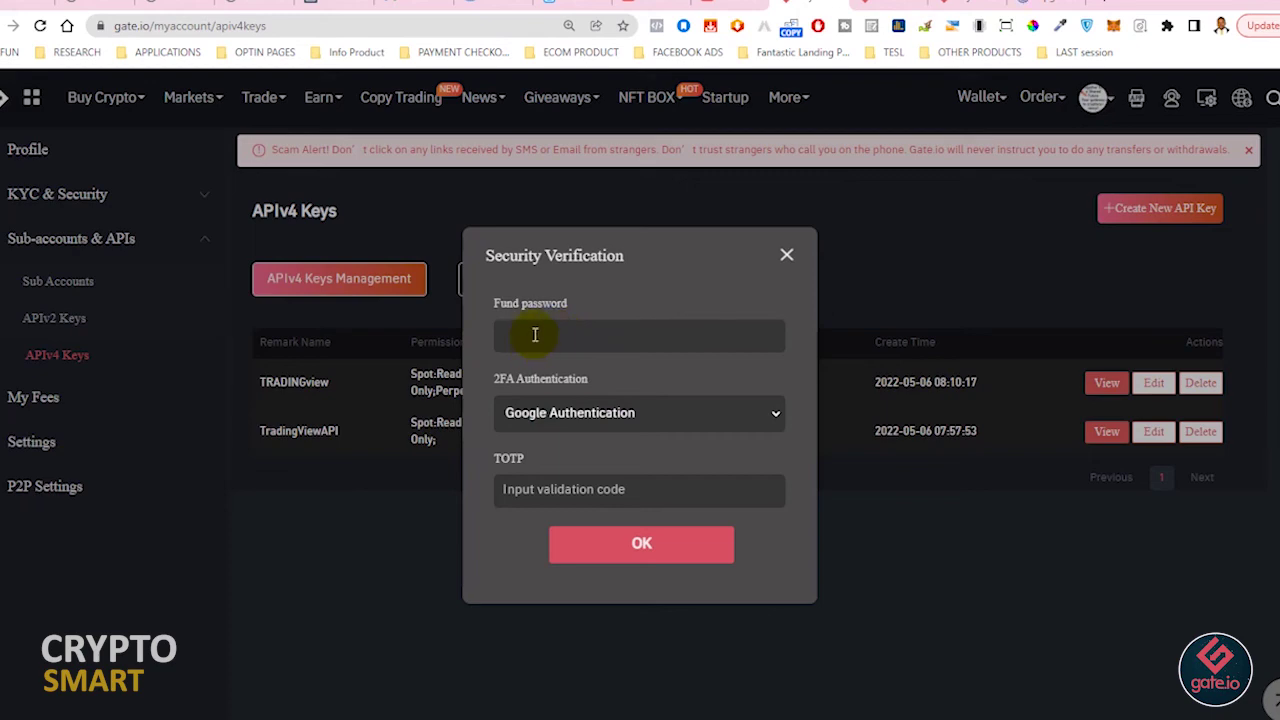
{"action": "left_click", "coordinate": [785, 256]}
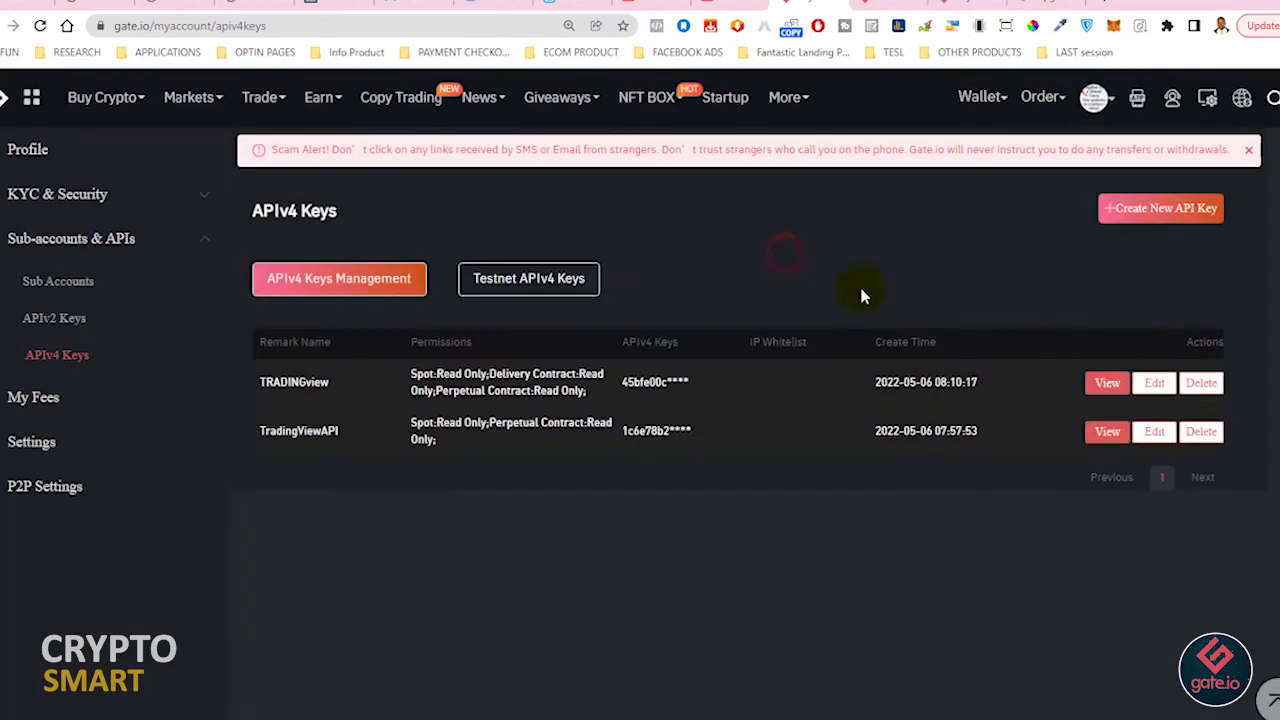
{"action": "left_click", "coordinate": [1152, 383]}
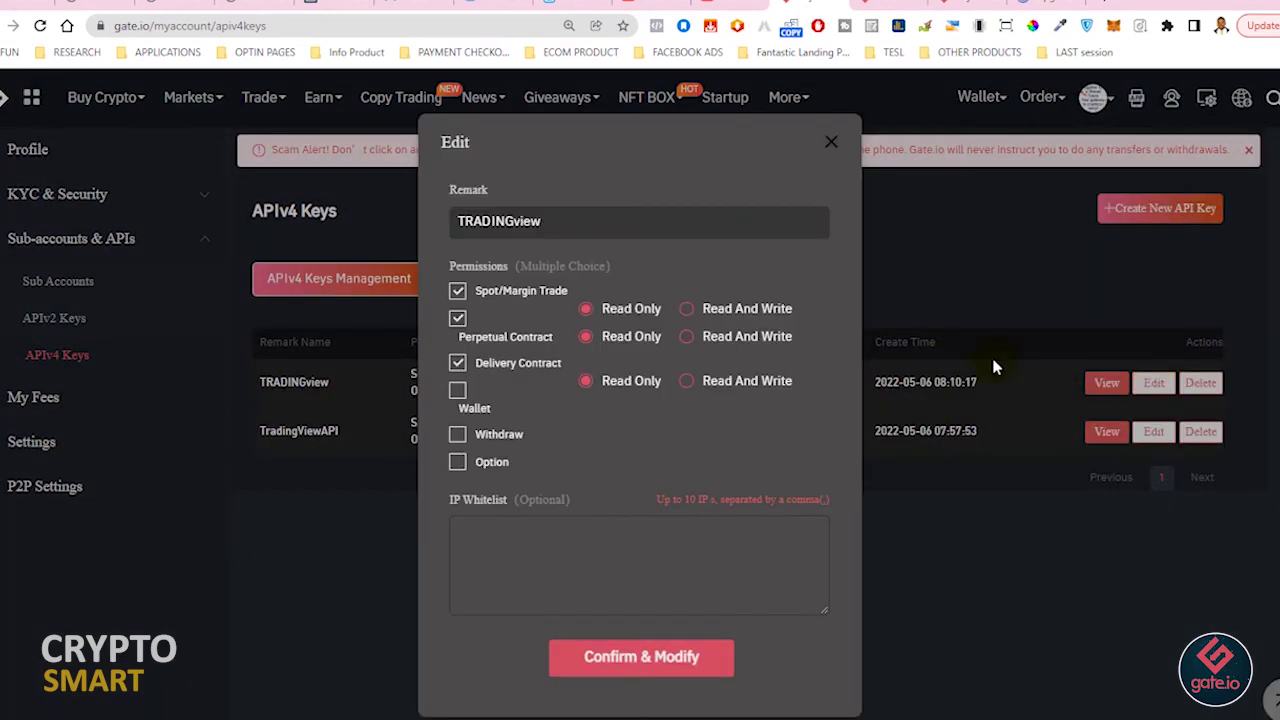
{"action": "left_click", "coordinate": [831, 142]}
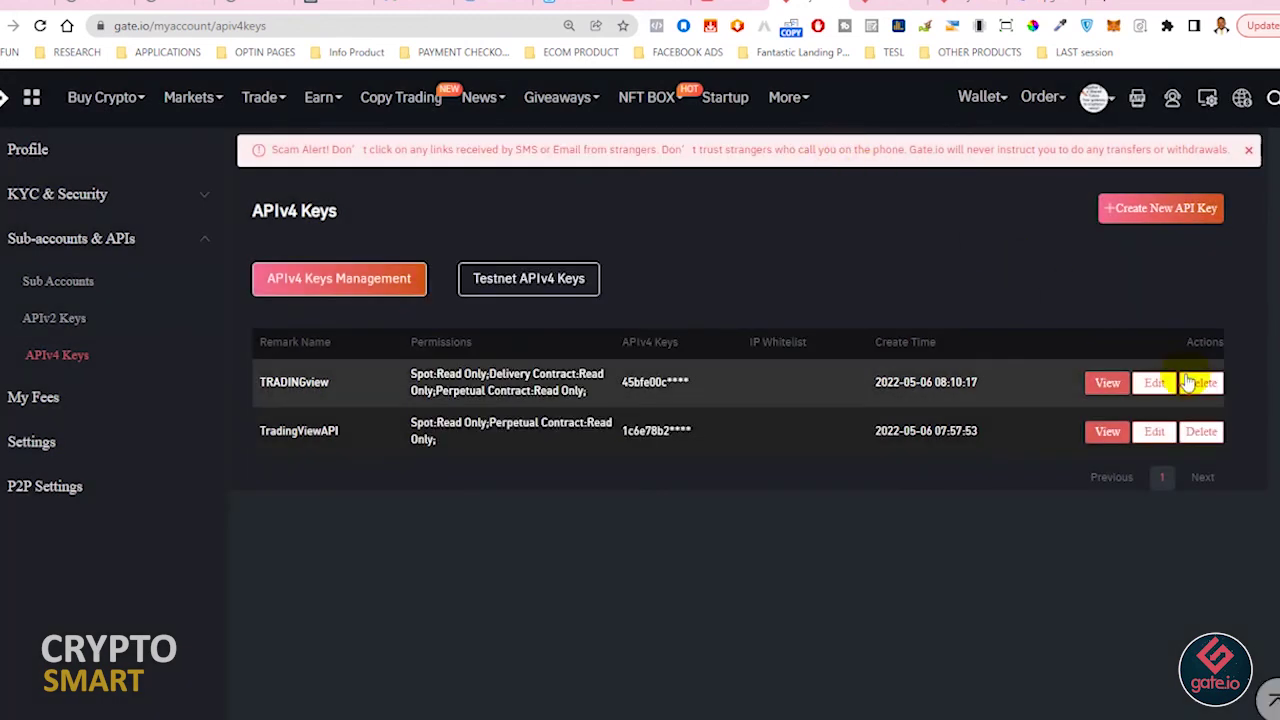
{"action": "left_click", "coordinate": [1198, 384]}
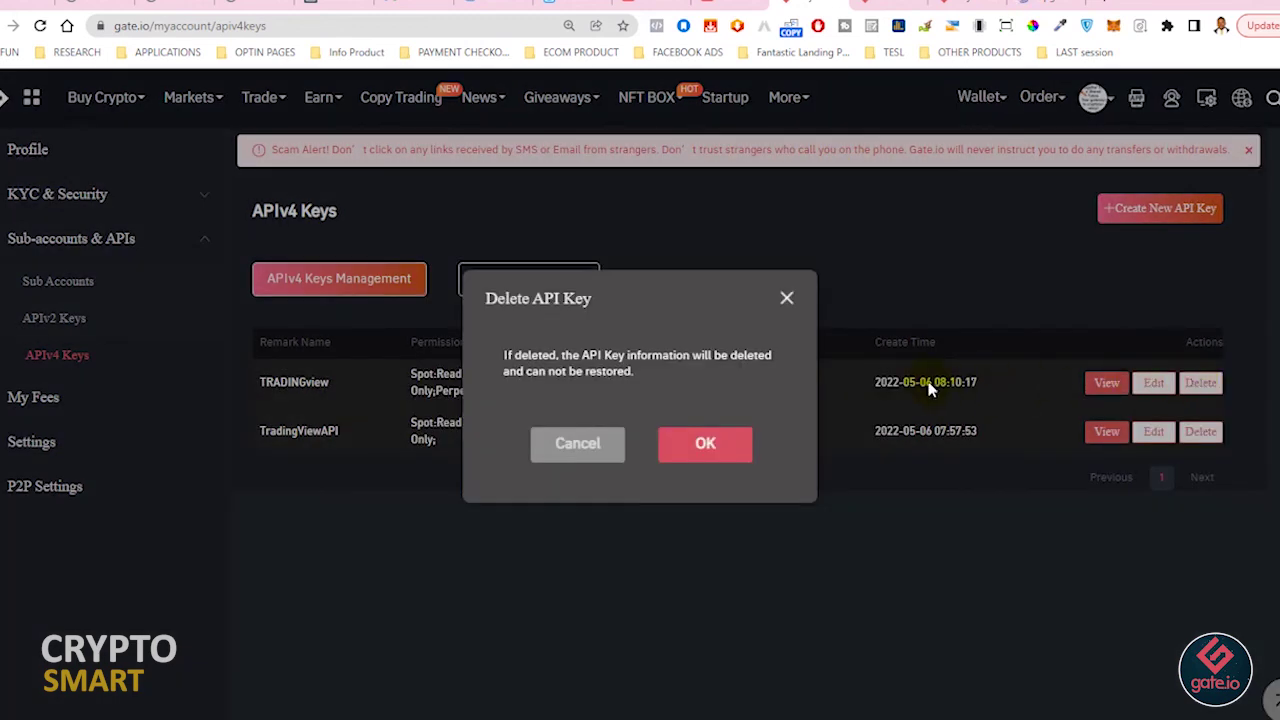
{"action": "left_click", "coordinate": [704, 447]}
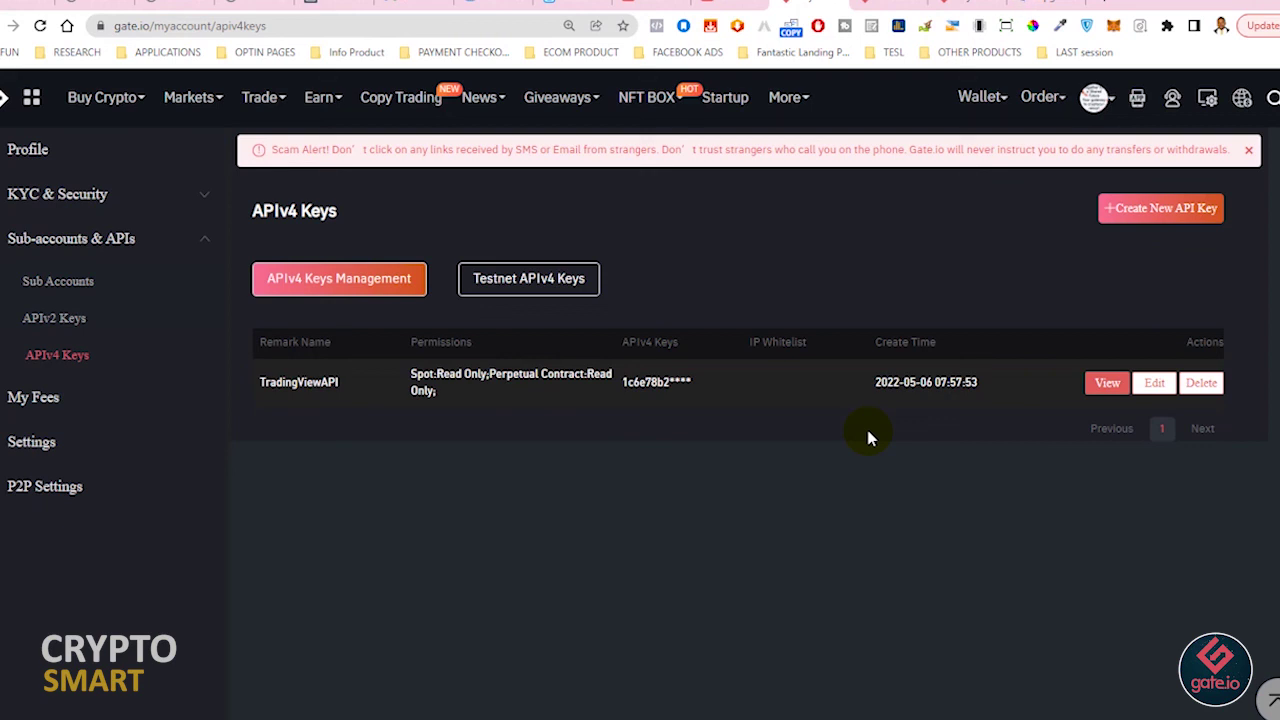
Switch to the API documentation tab at its '1. API (4.0)' section
{"action": "left_click", "coordinate": [878, 4]}
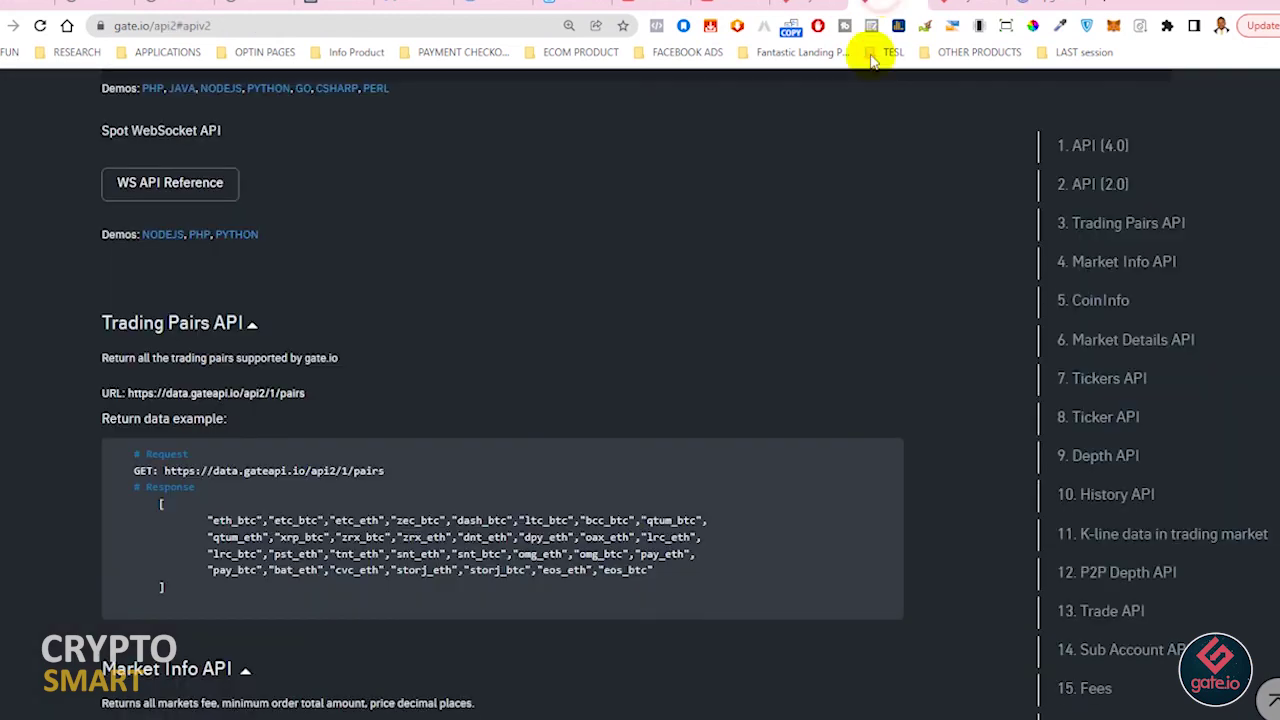
{"action": "scroll", "coordinate": [830, 398], "scroll_direction": "up", "scroll_amount": 10}
{"action": "left_click", "coordinate": [1082, 276]}
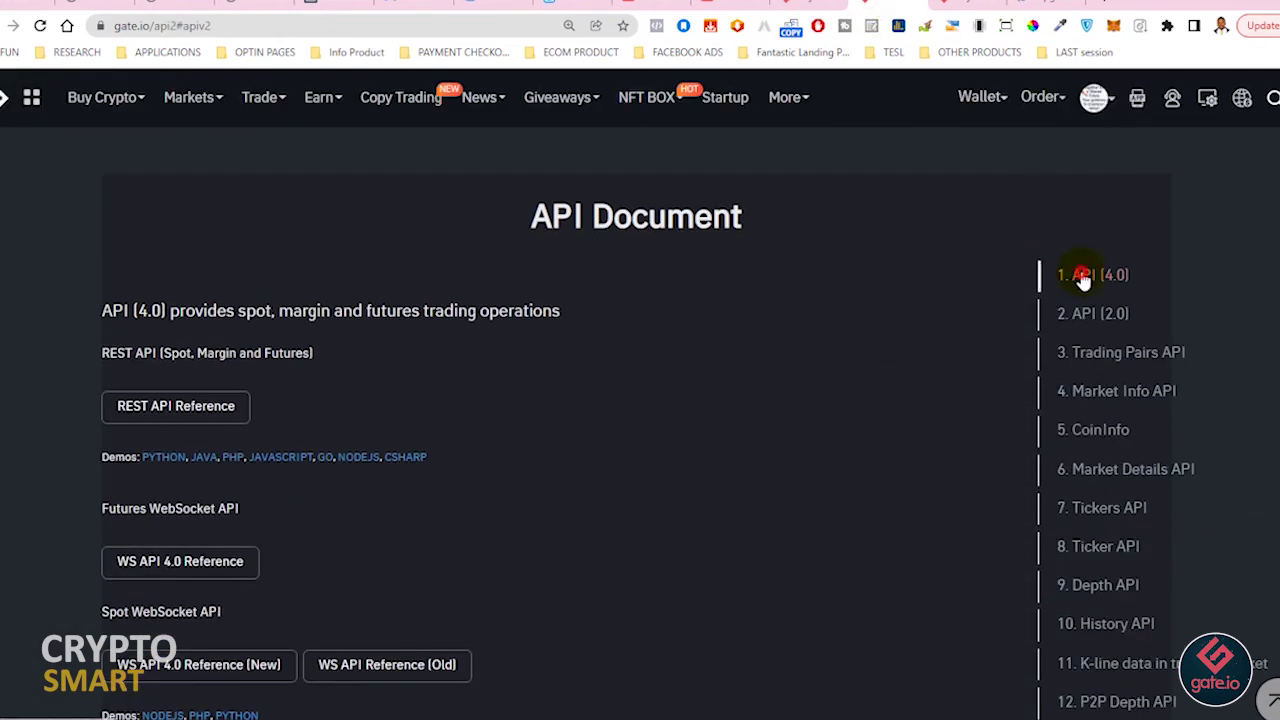
{"action": "scroll", "coordinate": [686, 394], "scroll_direction": "up", "scroll_amount": 2}
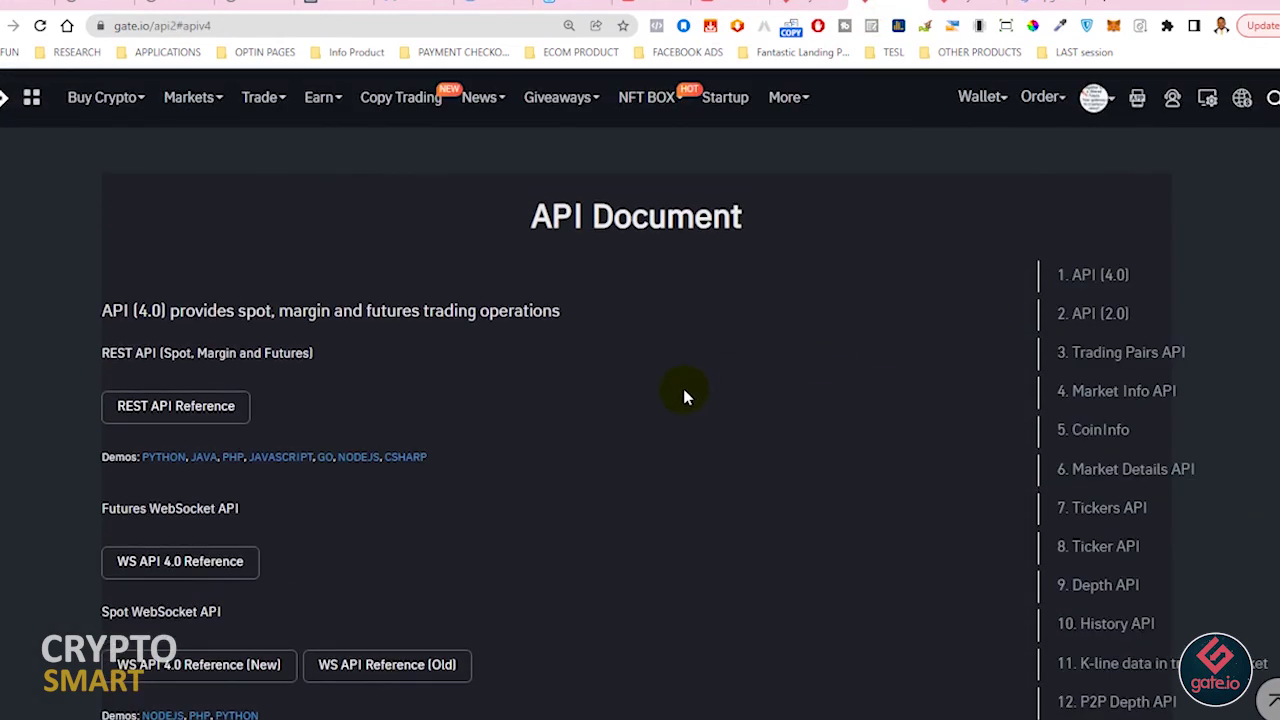